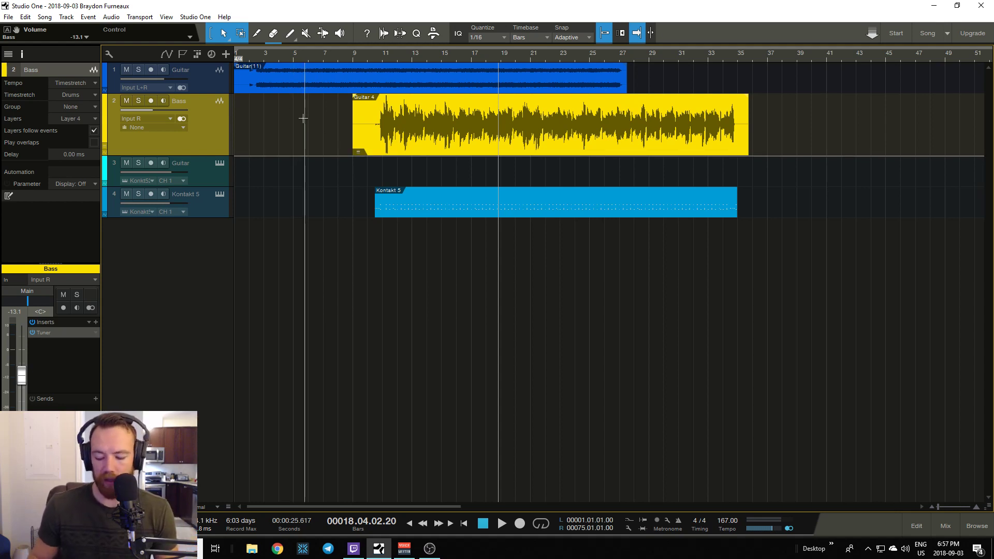
# - Play the song from the beginning and lower the Bass track's volume to -13.3 dB
pyautogui.press(',')
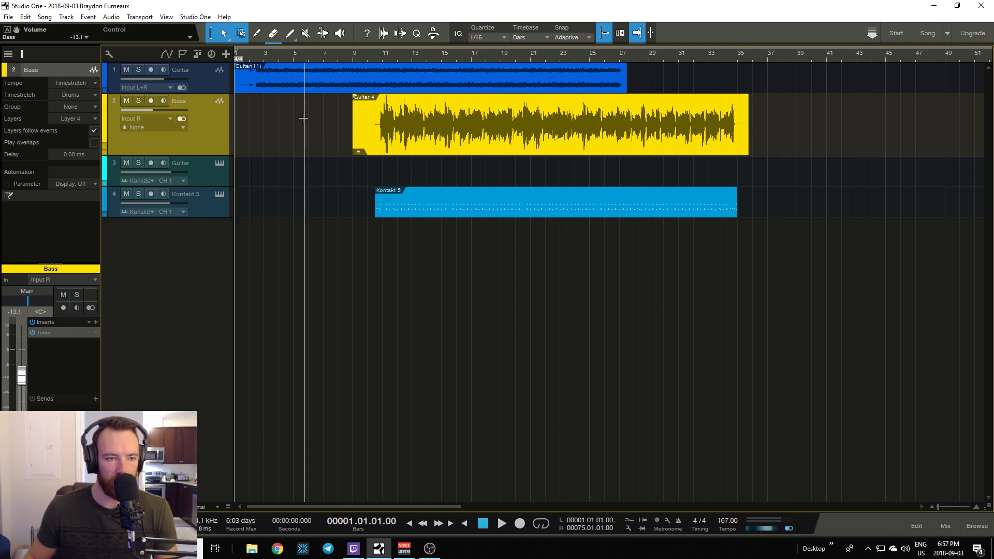
pyautogui.press('space')
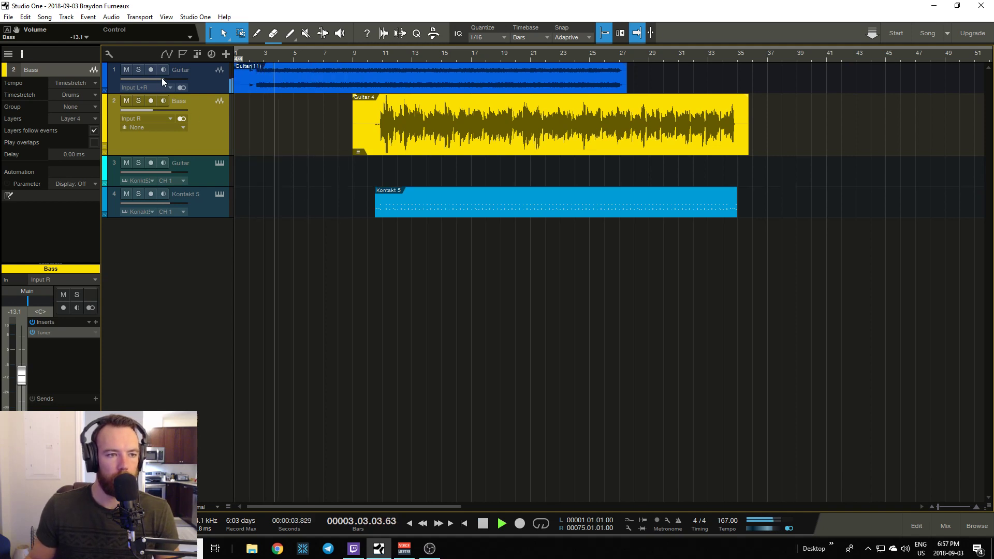
pyautogui.click(207, 82)
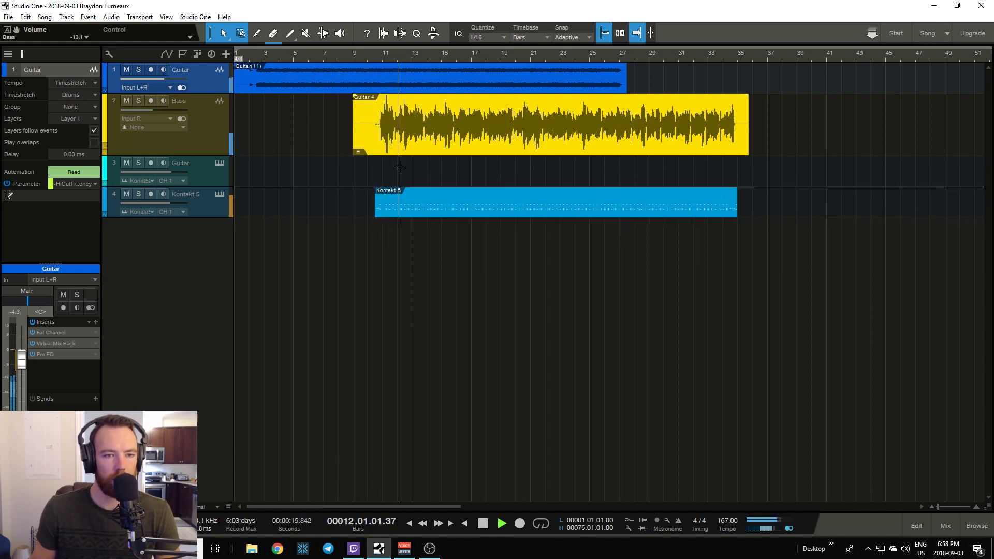
pyautogui.moveTo(152, 110); pyautogui.dragTo(152, 111)
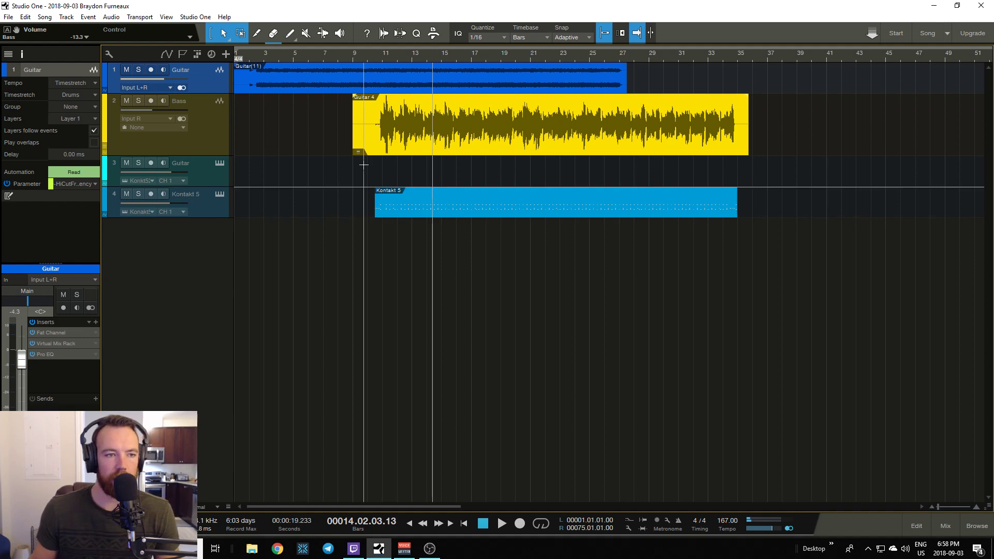
# - Select the Bass track and, with its inspector shown, switch the track to Layer 1
pyautogui.click(164, 145)
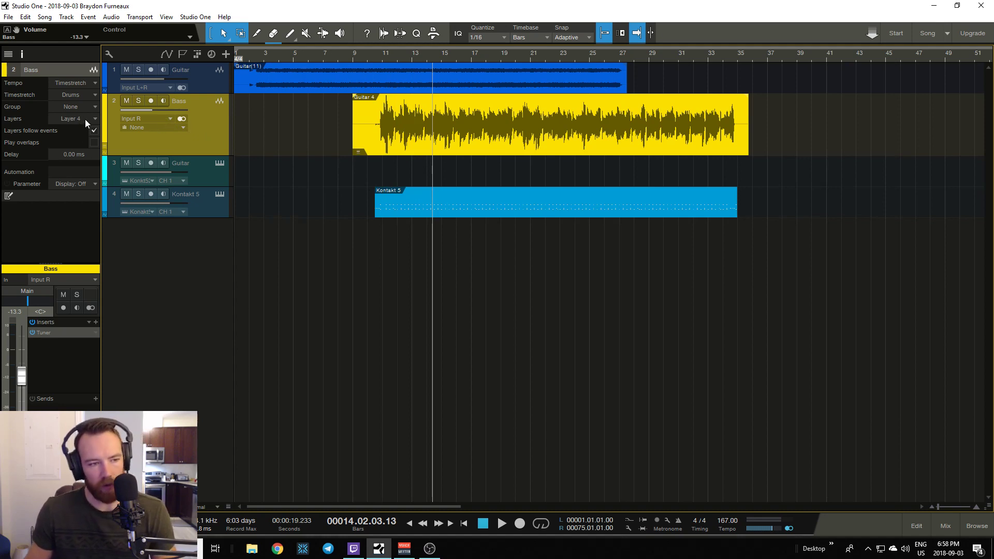
pyautogui.click(20, 54)
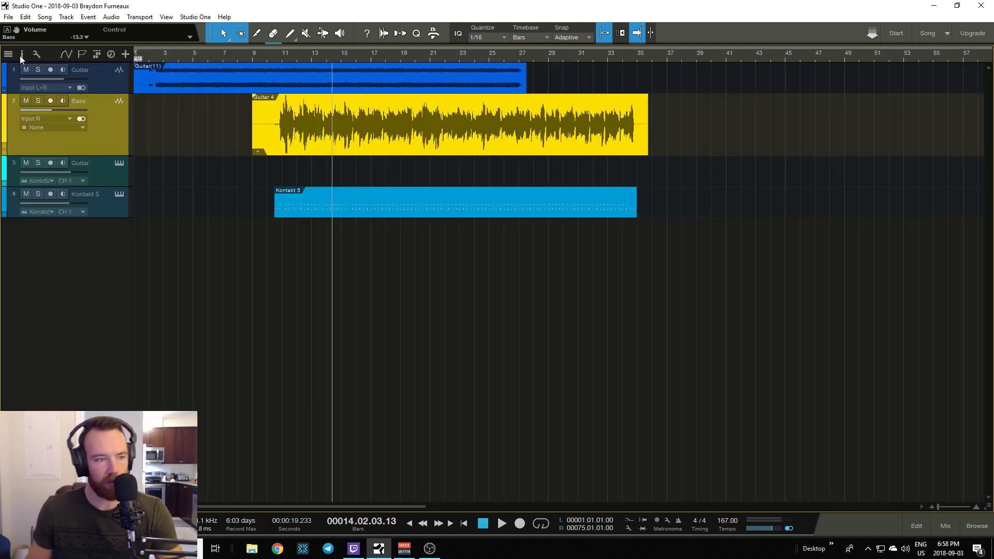
pyautogui.click(21, 54)
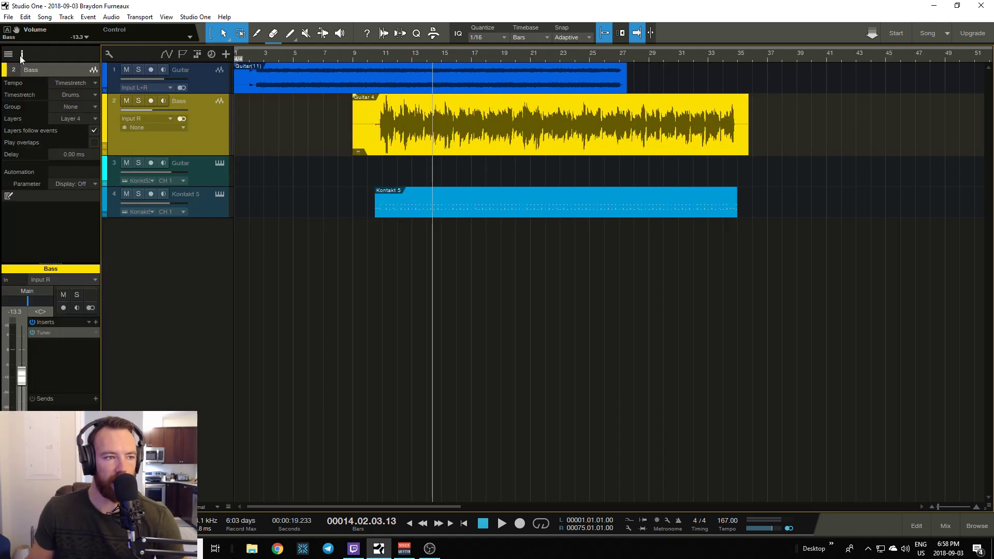
pyautogui.click(76, 120)
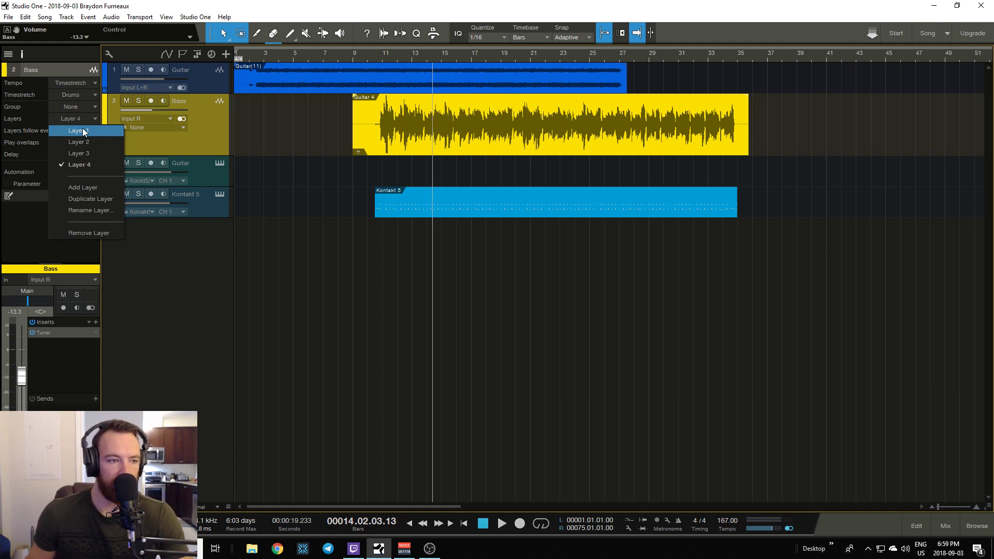
pyautogui.click(83, 131)
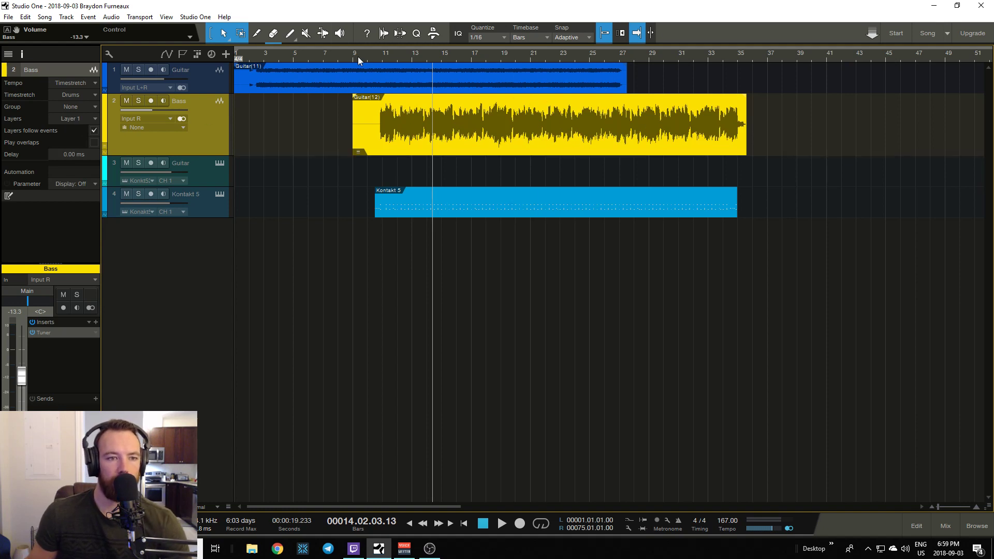
# - Solo the Bass track and play it from just after bar 10, where the bass part begins
pyautogui.click(374, 55)
pyautogui.press('space')
pyautogui.click(139, 101)
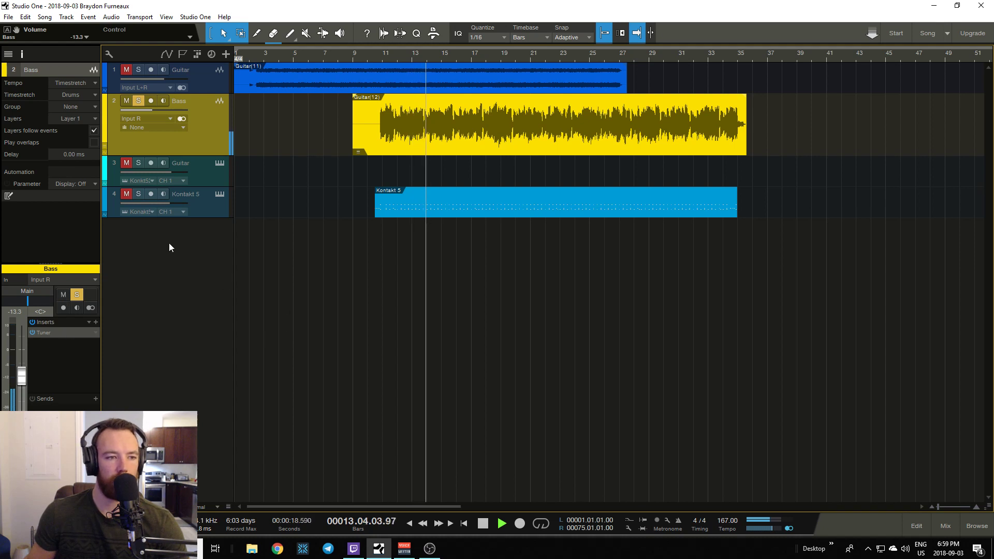
# - Switch the Bass track to Layer 2 during playback and raise the track's volume to -11.4 dB
pyautogui.click(83, 118)
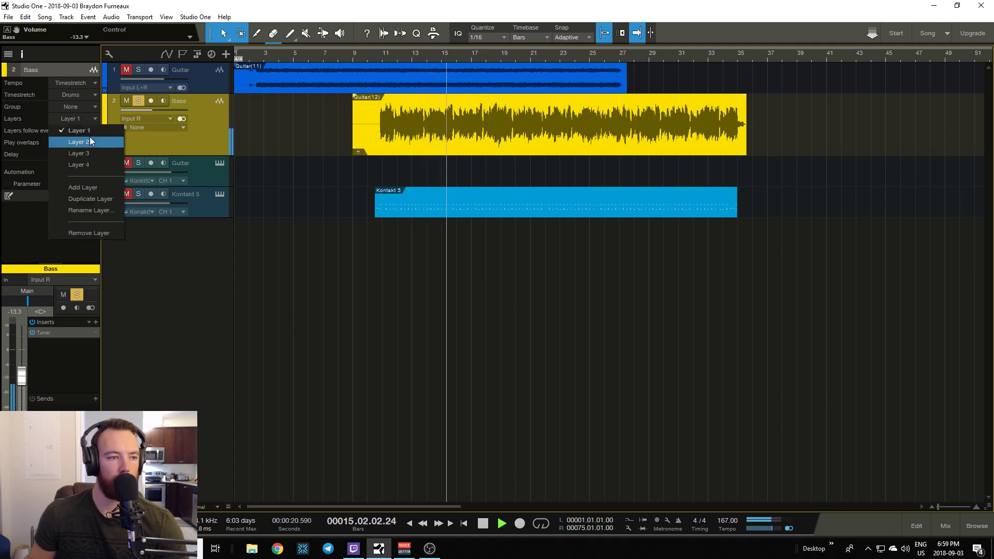
pyautogui.click(92, 141)
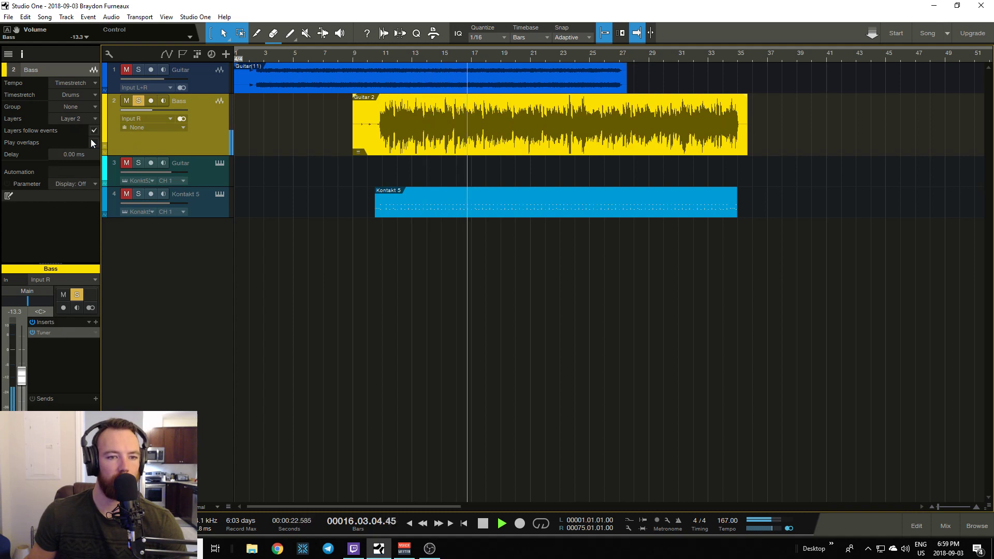
pyautogui.moveTo(147, 111); pyautogui.dragTo(152, 110)
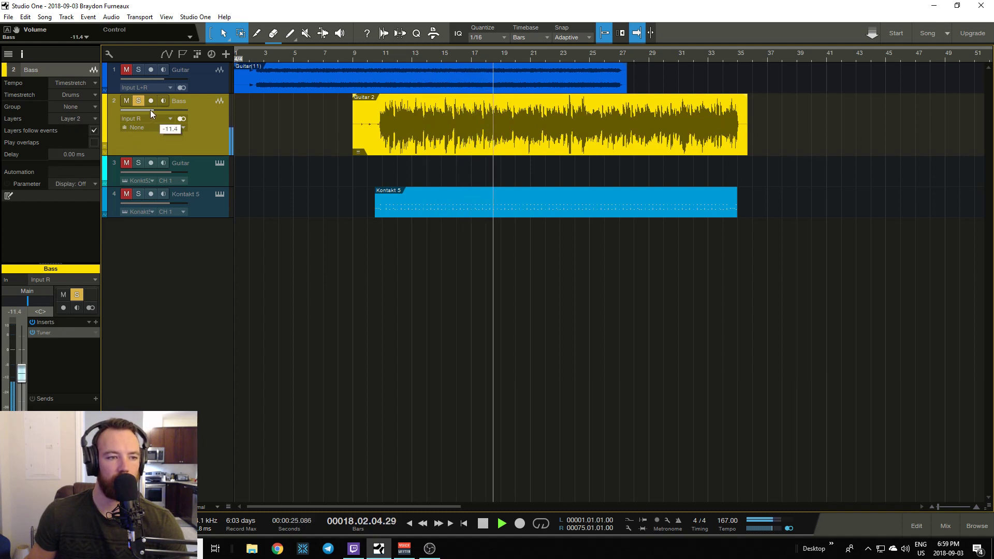
# - Audition Layer 3 of the Bass track during playback and make Layer 4 the active layer
pyautogui.click(86, 120)
pyautogui.click(86, 154)
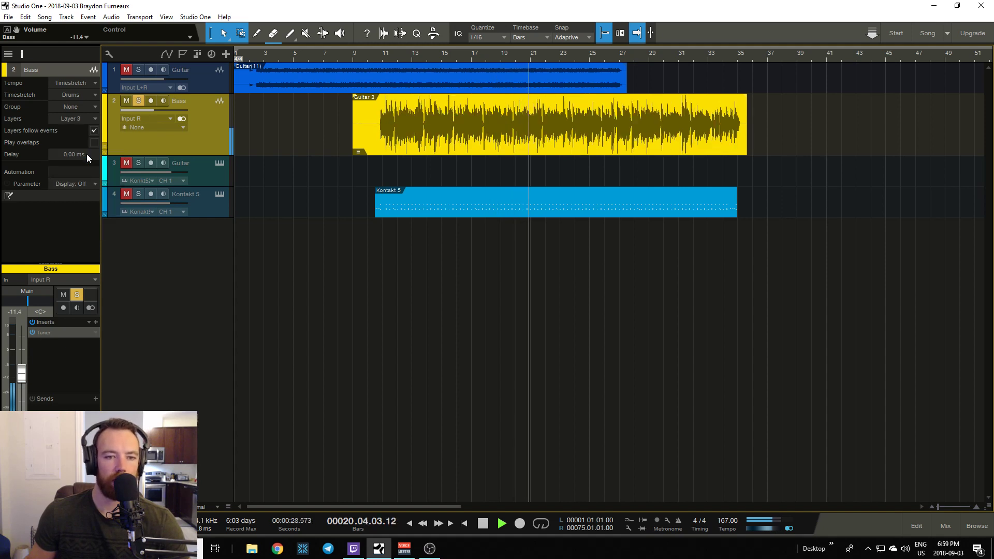
pyautogui.click(89, 119)
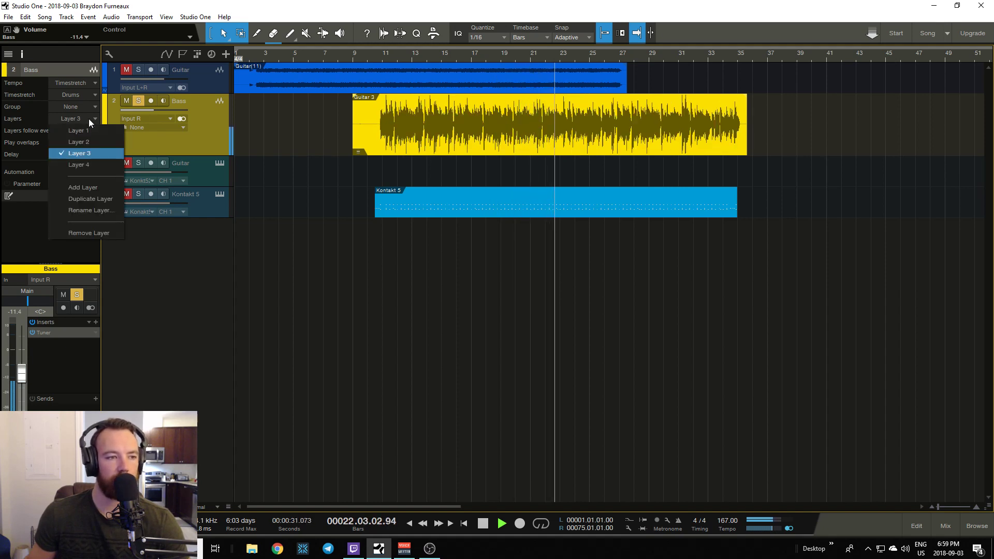
pyautogui.click(90, 166)
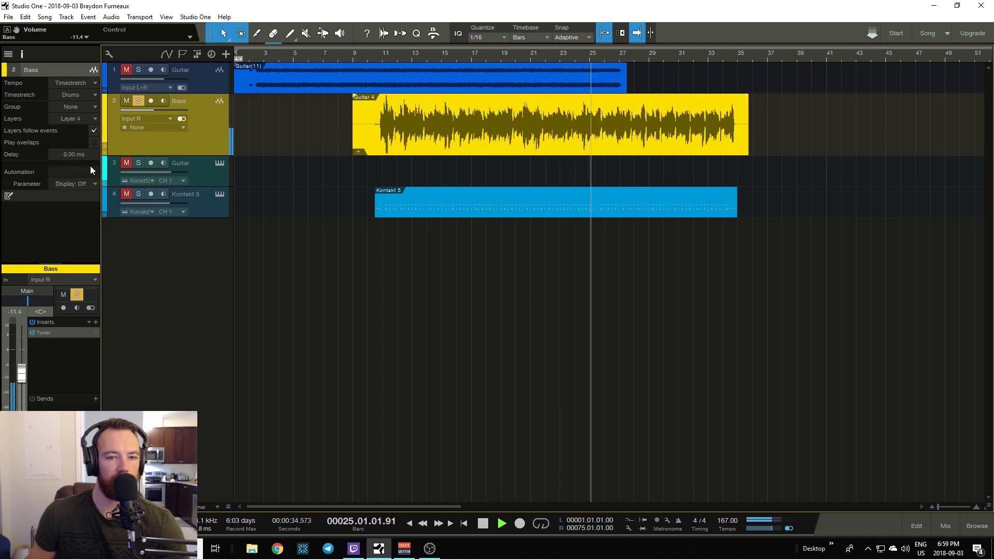
# - Replay the opening of the Layer 4 bass part from about bar 11 and stop playback
pyautogui.press('space')
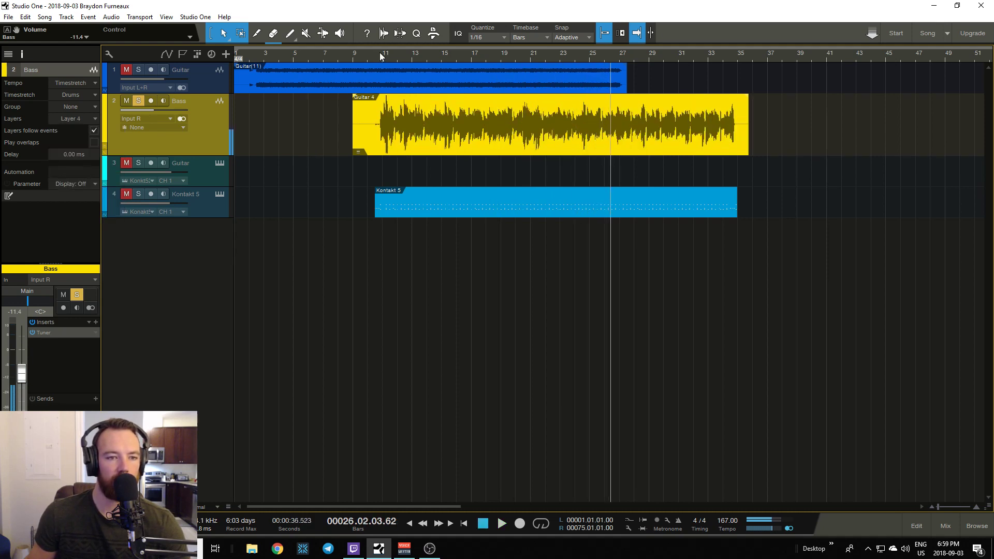
pyautogui.click(380, 52)
pyautogui.press('space')
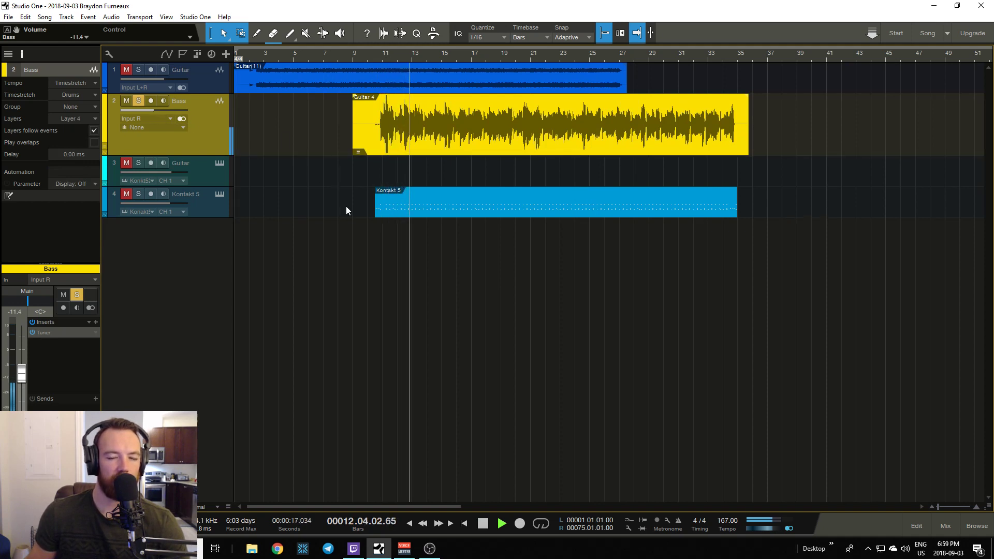
pyautogui.press('space')
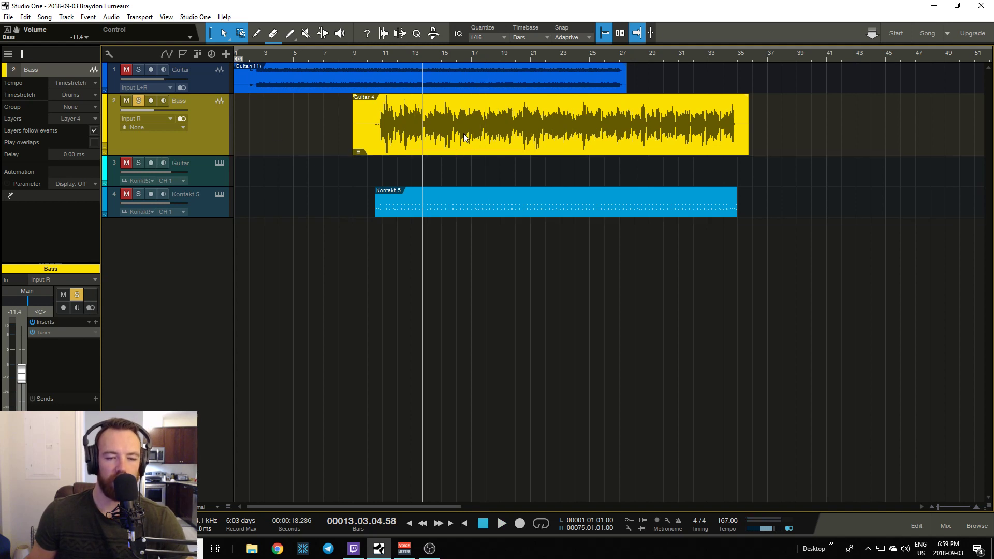
# - Find Fat Channel among the effects, insert it on the Bass track before the Tuner, and place its window over the arrangement
pyautogui.click(977, 527)
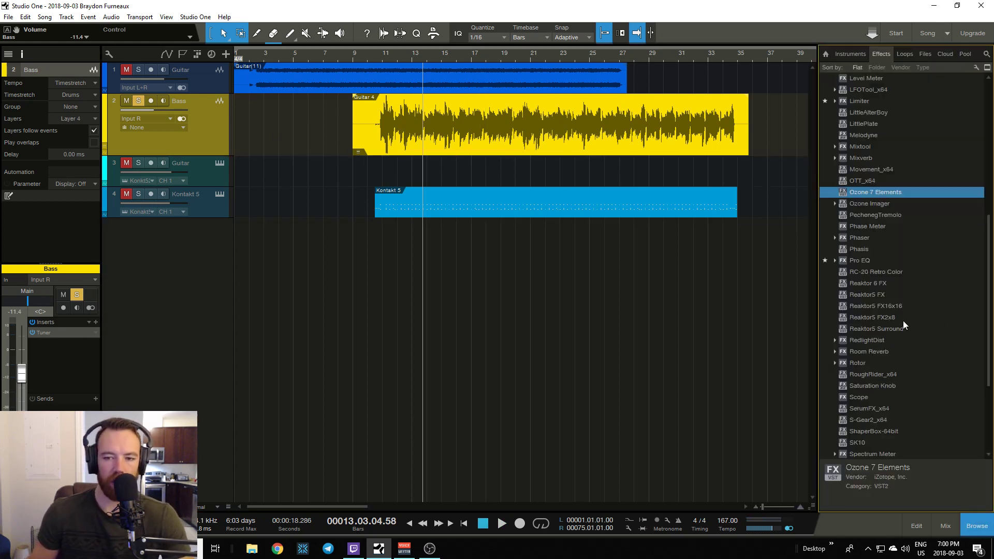
pyautogui.scroll(9, 901, 229)
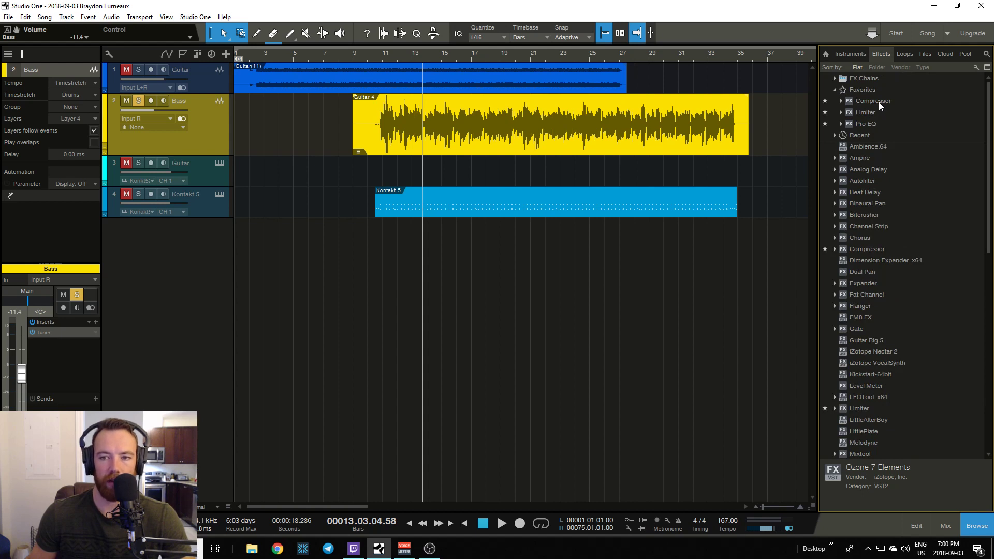
pyautogui.scroll(-1, 899, 176)
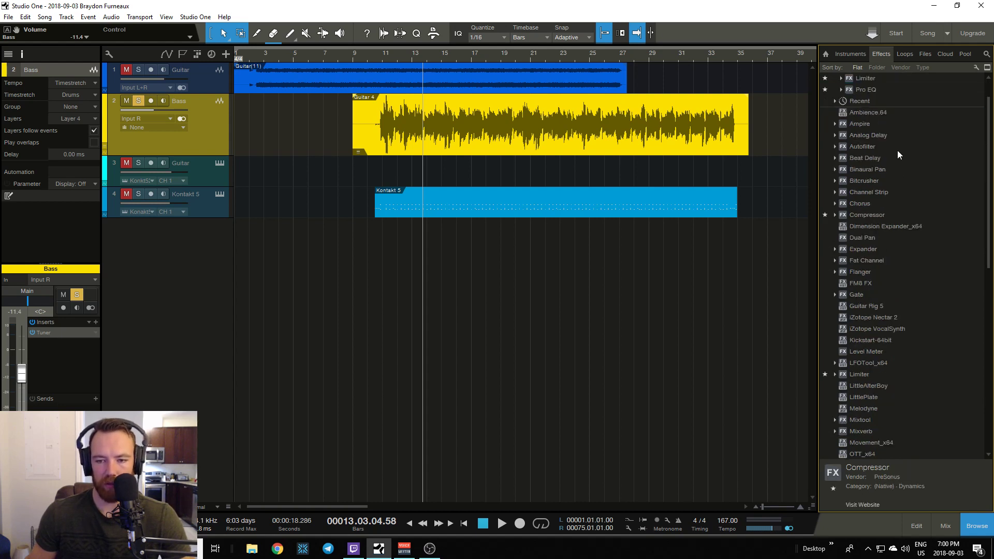
pyautogui.scroll(-2, 895, 176)
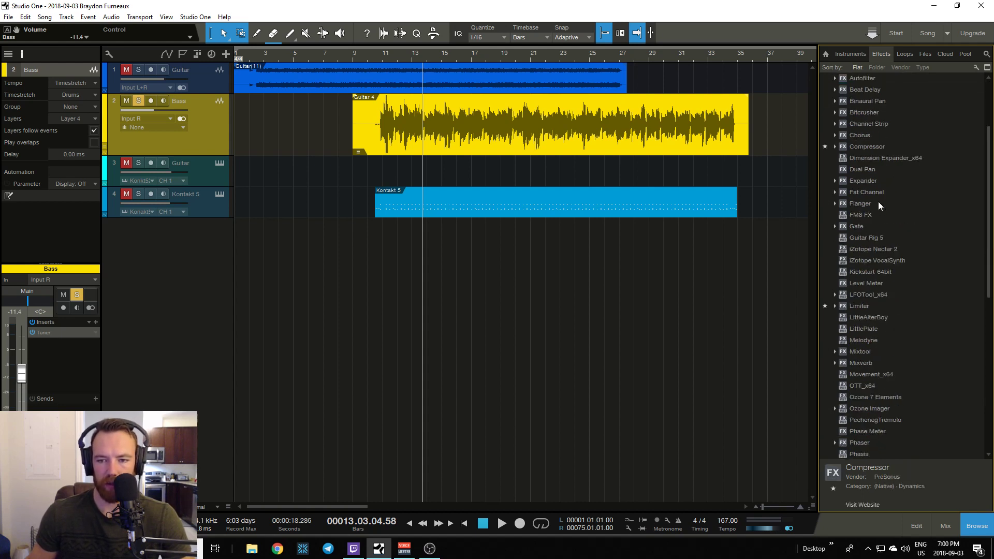
pyautogui.moveTo(872, 195); pyautogui.dragTo(63, 328)
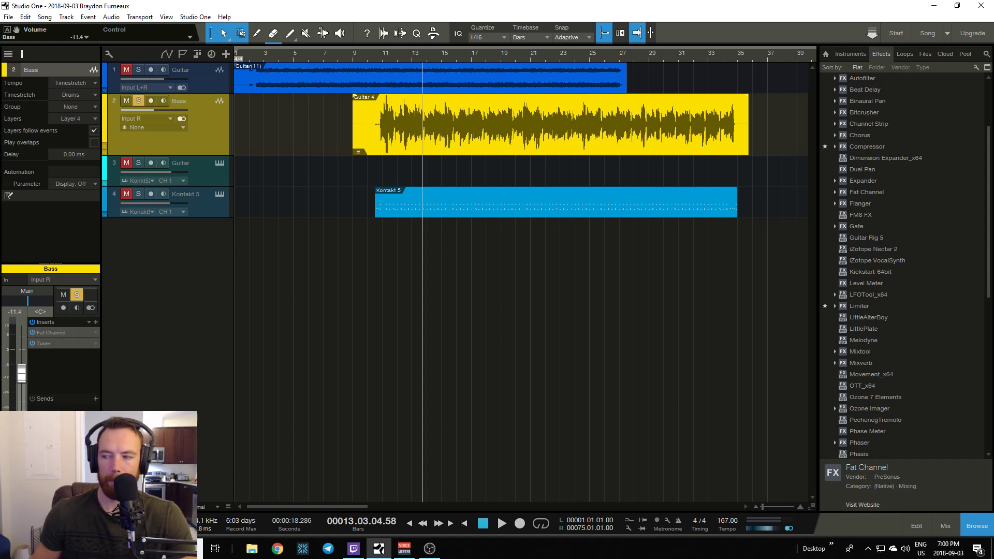
pyautogui.moveTo(993, 83); pyautogui.dragTo(509, 131)
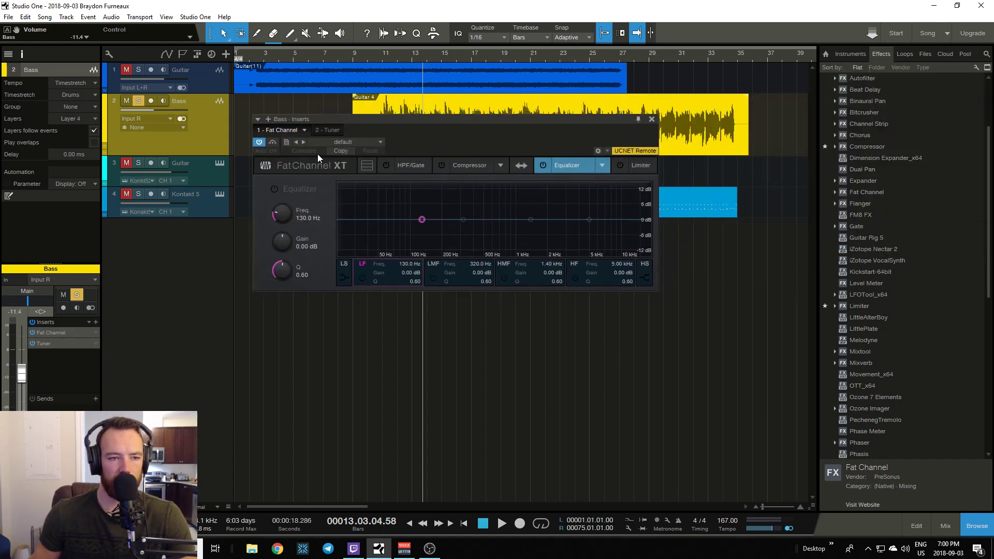
# - Show all Fat Channel sections together and load the Electric 1 preset from the Bass presets
pyautogui.click(361, 168)
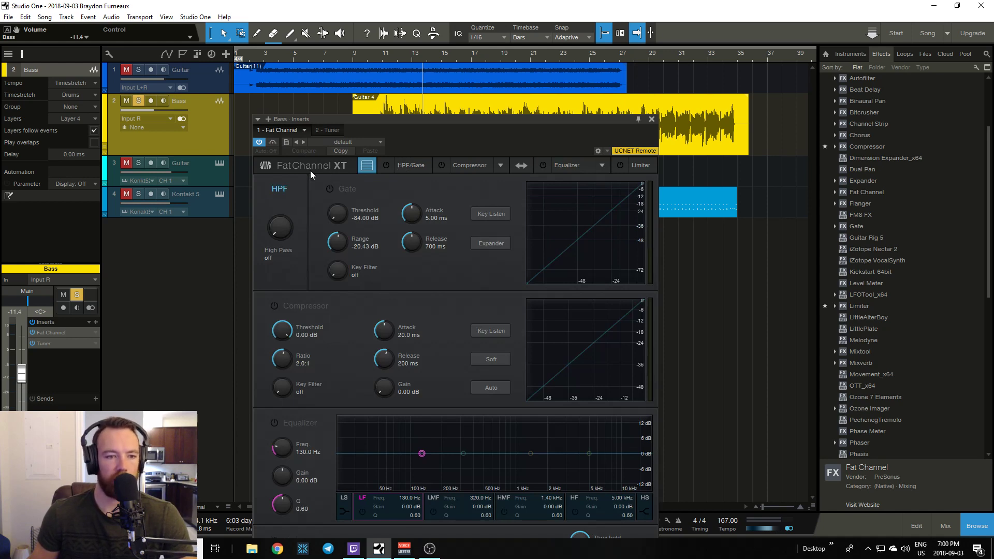
pyautogui.click(349, 141)
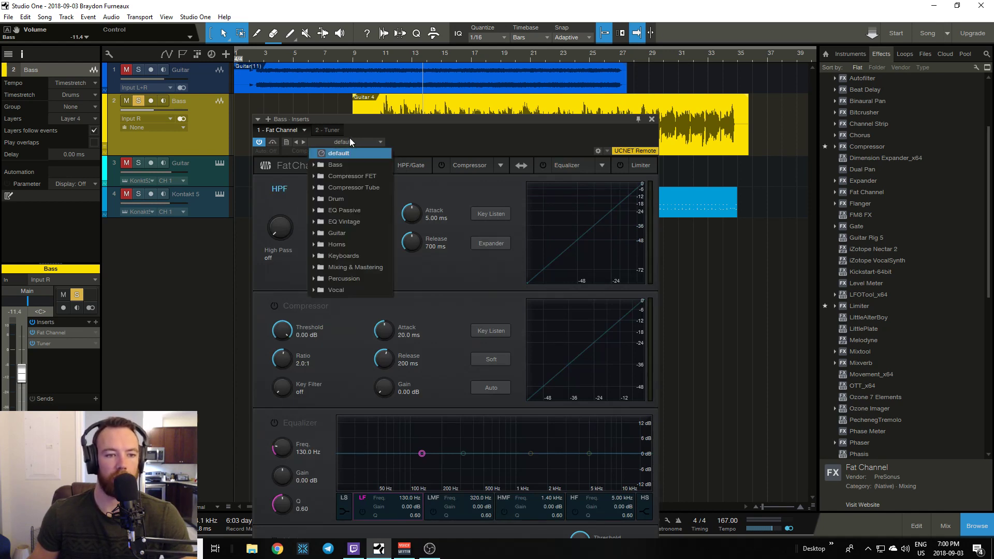
pyautogui.click(342, 165)
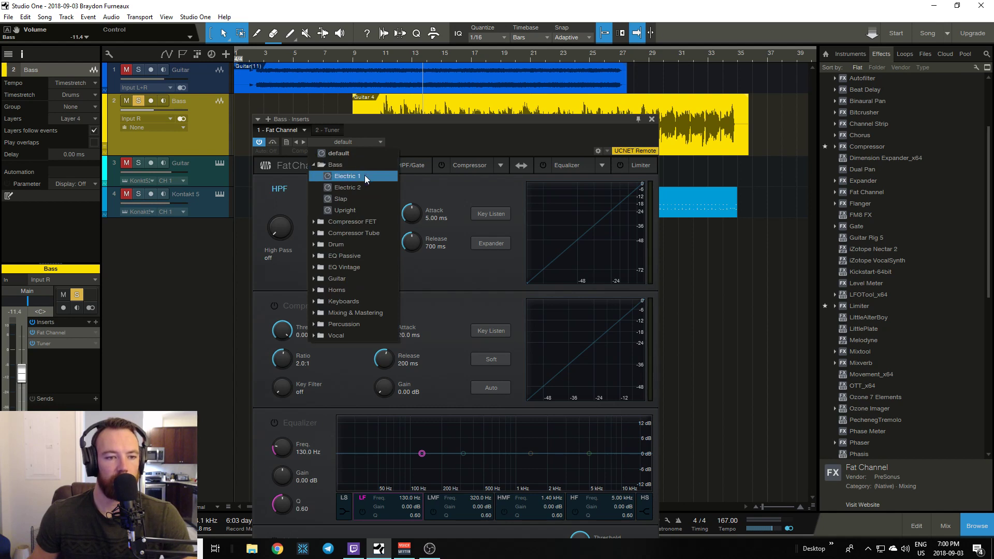
pyautogui.click(365, 175)
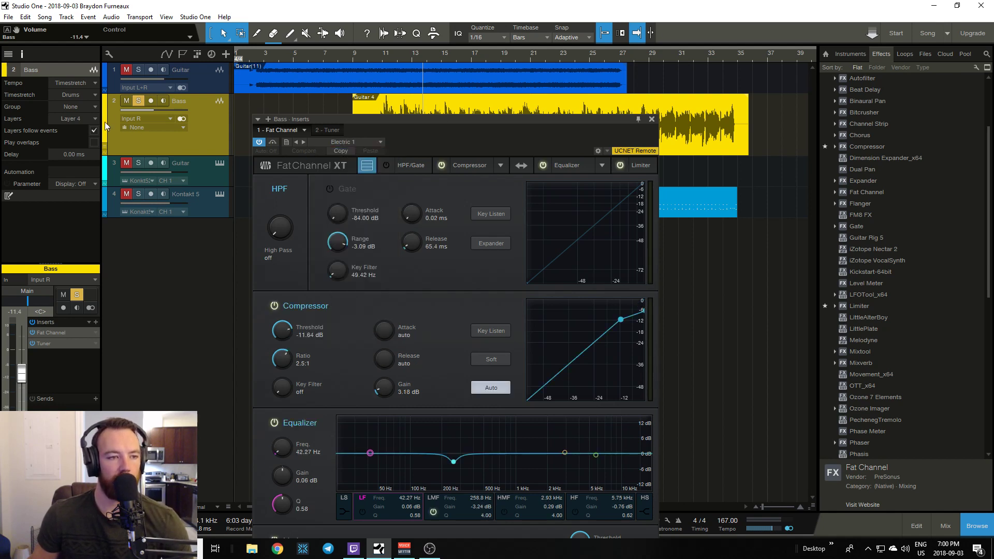
# - Play the bass from about bar 11 and compare its sound with Fat Channel bypassed and active
pyautogui.click(373, 55)
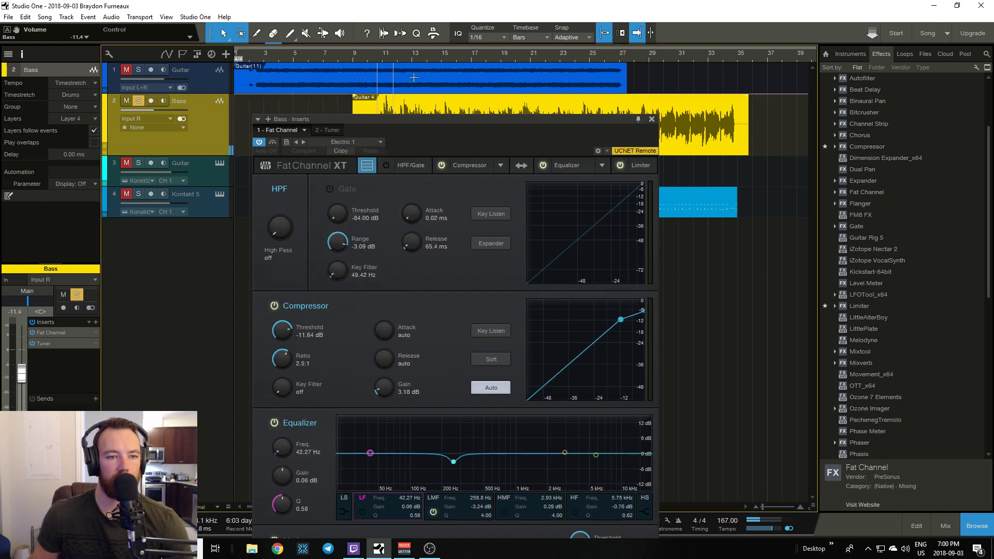
pyautogui.click(271, 143)
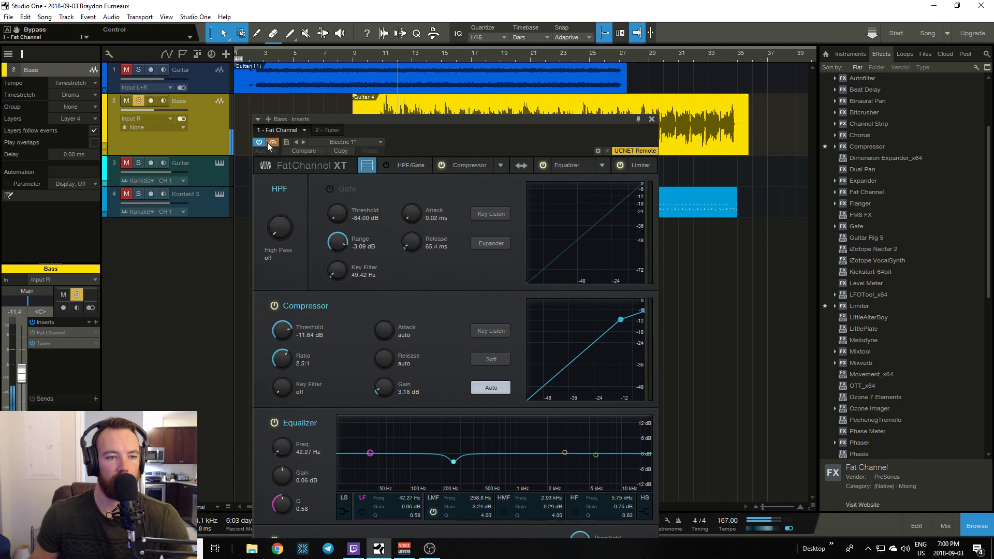
pyautogui.click(271, 143)
# - Load the Electric 2 bass preset in Fat Channel
pyautogui.click(349, 142)
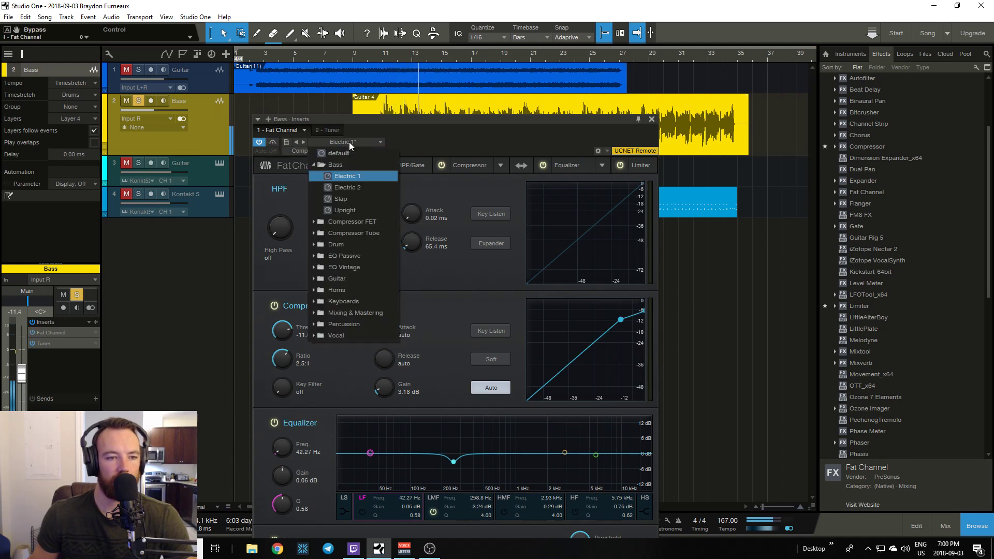
pyautogui.click(349, 142)
pyautogui.click(305, 142)
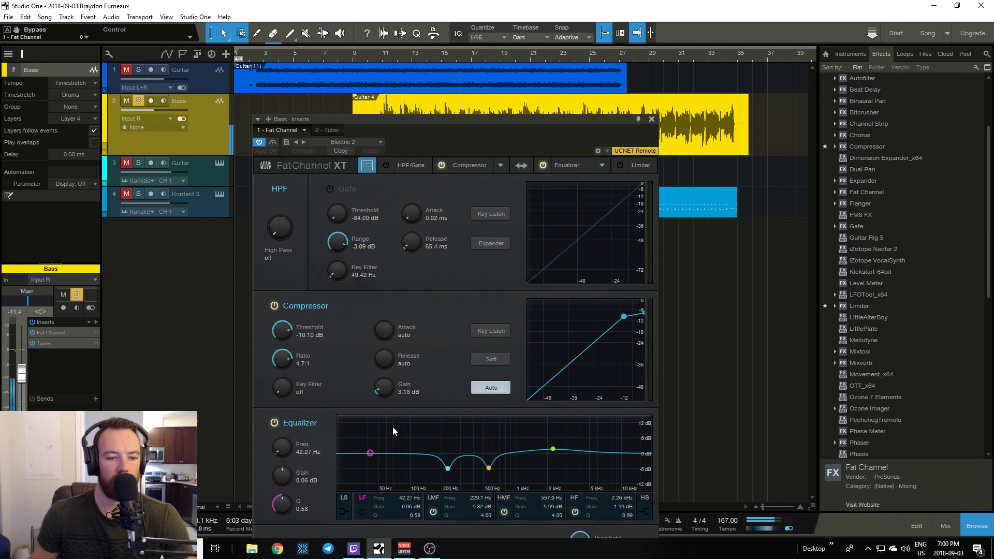
# - Boost the Fat Channel equalizer's low-frequency band by 3.43 dB at 54 Hz and nudge the plug-in window slightly
pyautogui.moveTo(375, 454)
pyautogui.mouseDown()
pyautogui.moveTo(374, 441)
pyautogui.moveTo(397, 439)
pyautogui.moveTo(388, 448)
pyautogui.mouseUp()
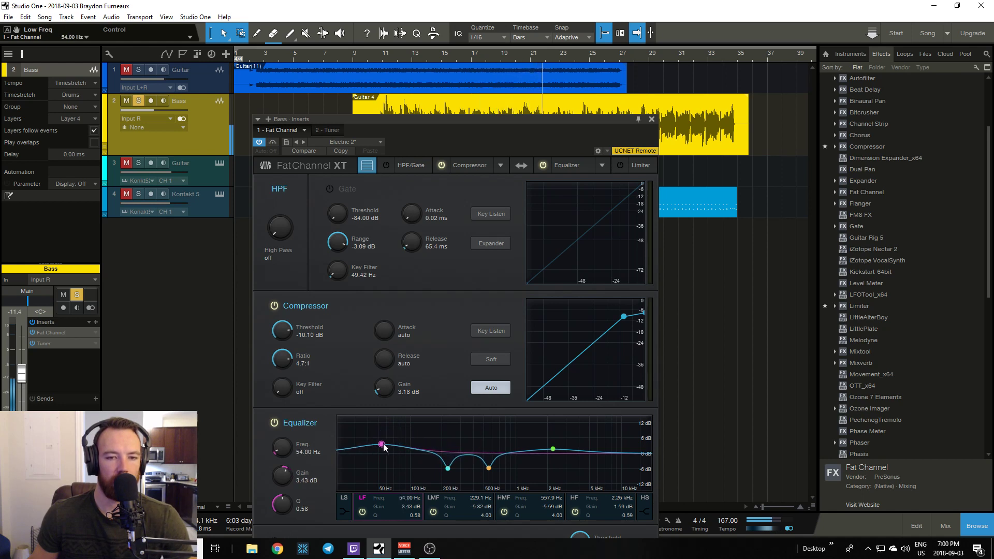
pyautogui.moveTo(421, 143); pyautogui.dragTo(423, 141)
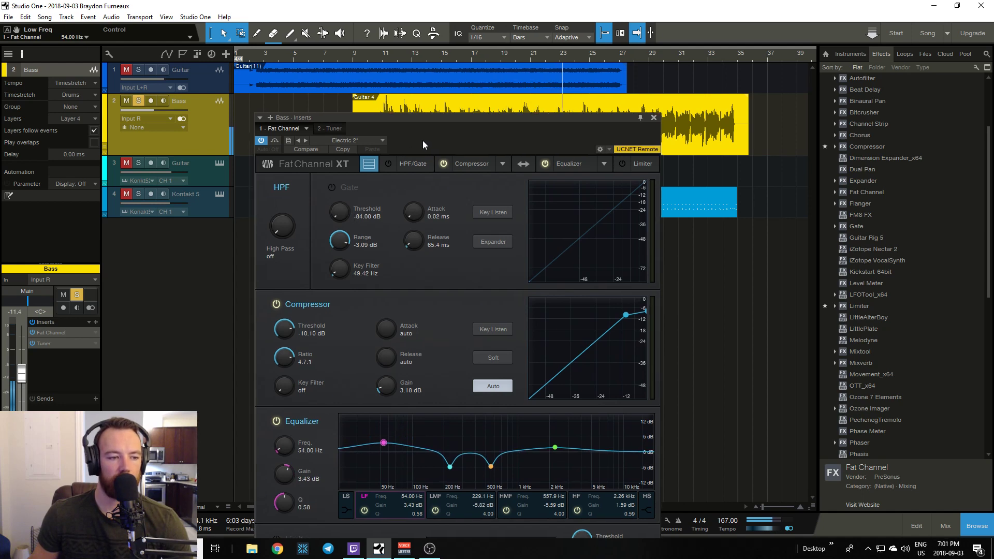
# - Close the Fat Channel window, unsolo the Bass track, and play the full mix from about bar 2
pyautogui.click(655, 118)
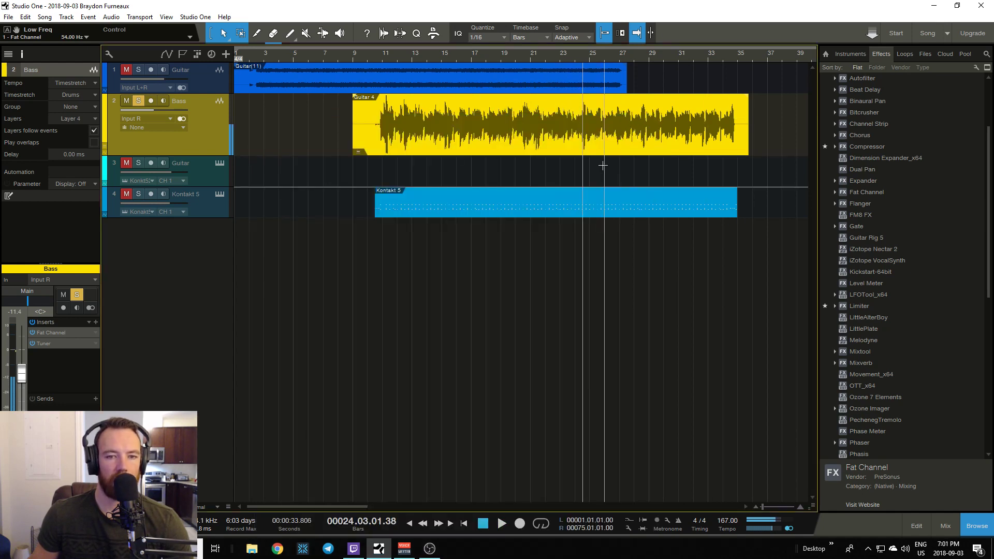
pyautogui.click(138, 101)
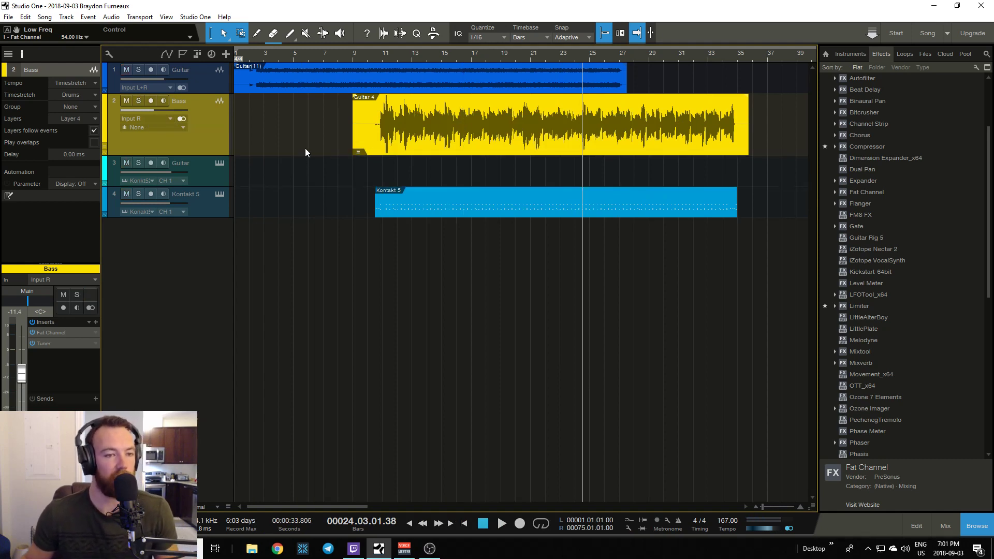
pyautogui.click(256, 55)
pyautogui.press('space')
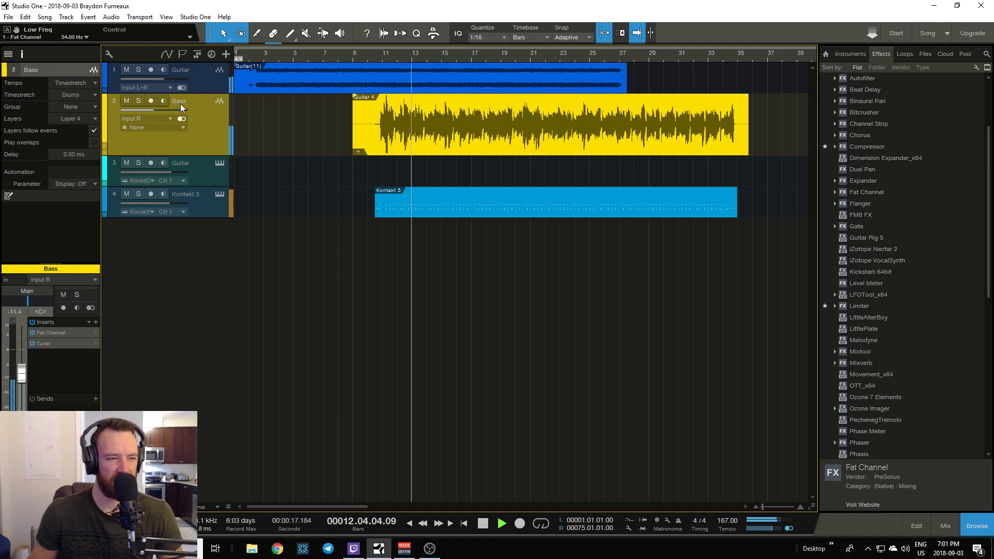
pyautogui.press('space')
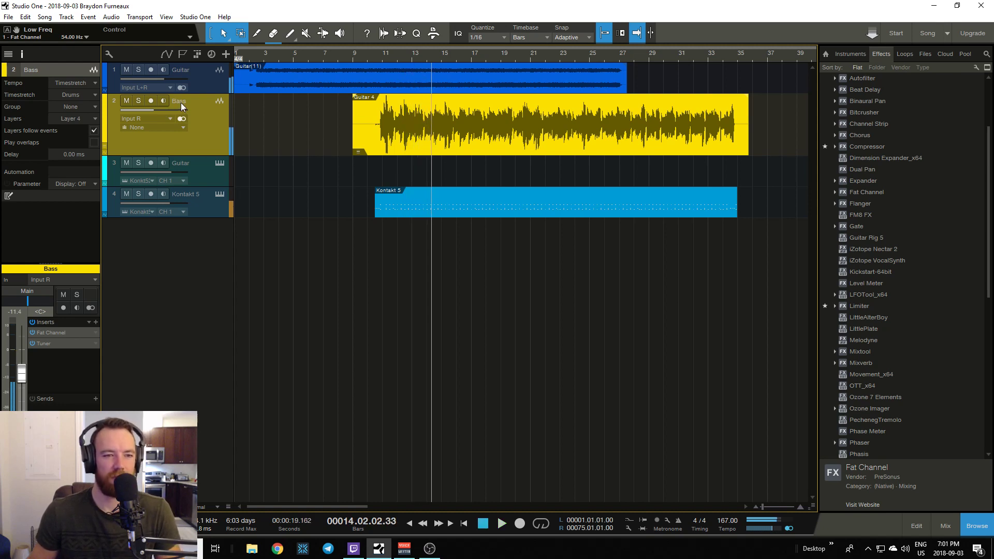
# - Play the mix from about bar 8 and turn on the Fat Channel insert on the first Guitar track
pyautogui.click(201, 81)
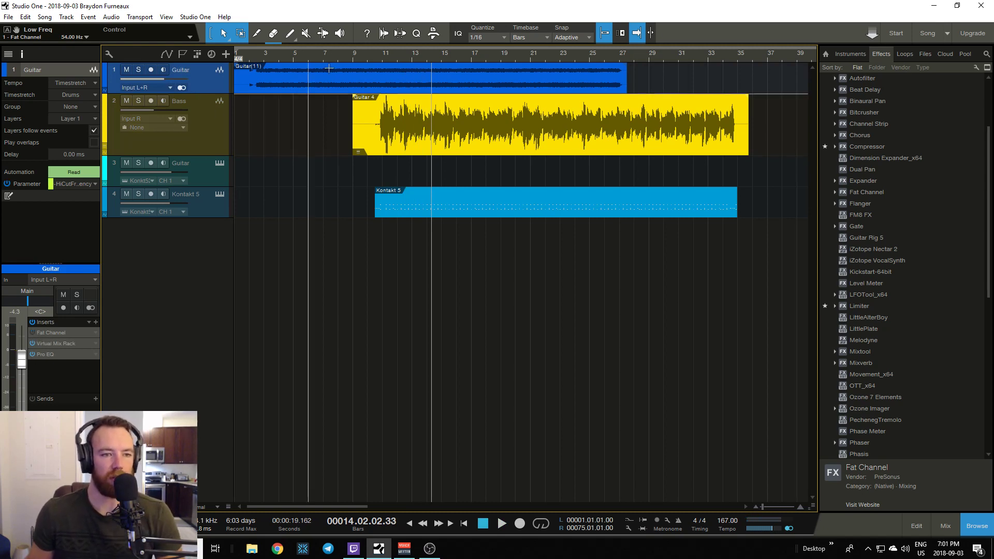
pyautogui.click(340, 55)
pyautogui.press('space')
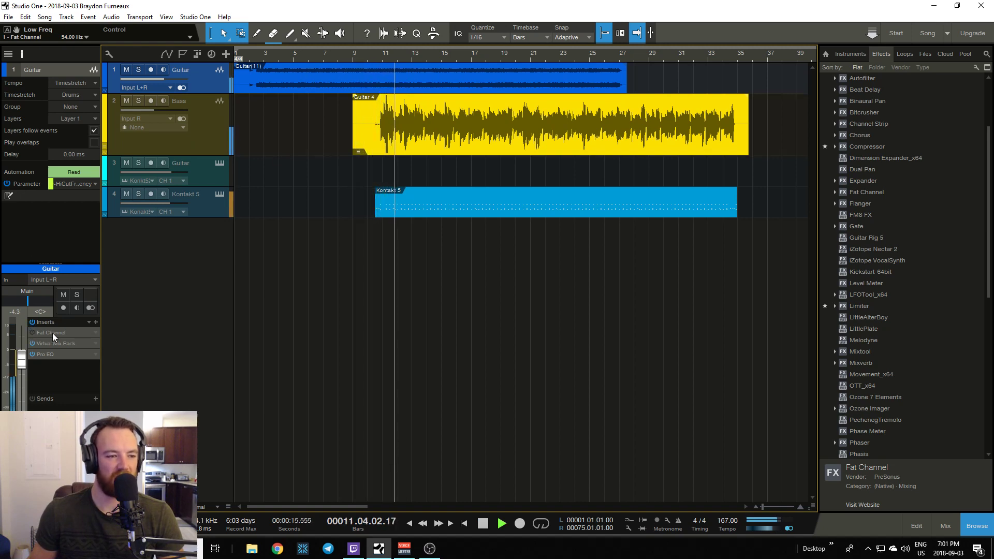
pyautogui.click(30, 334)
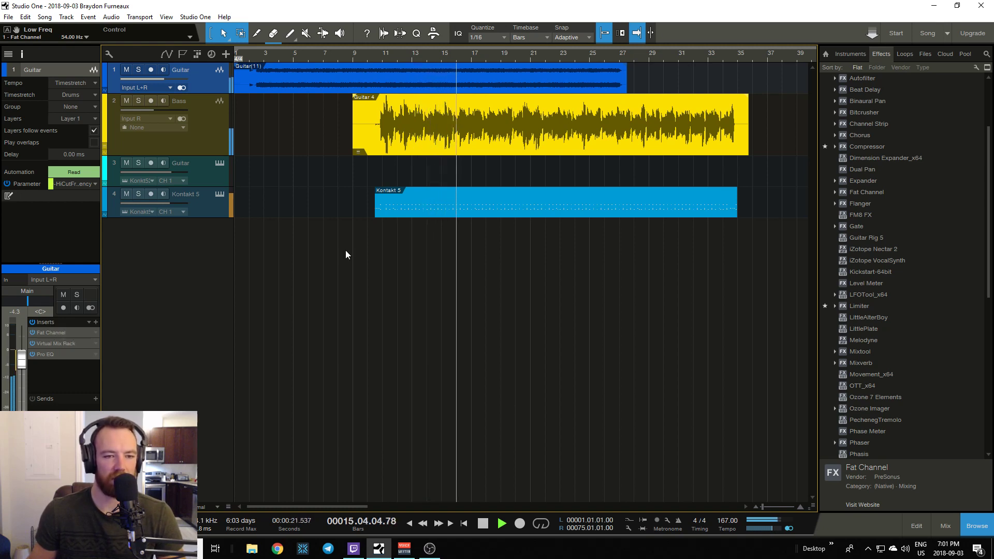
pyautogui.press('space')
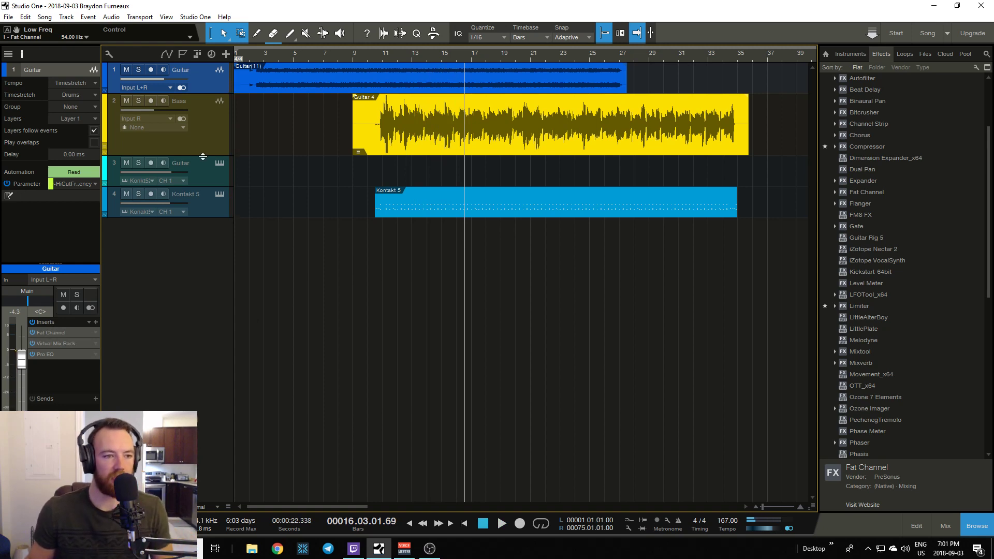
# - Reduce the Bass track's height and hide the effects browser to widen the arrangement view
pyautogui.moveTo(208, 156); pyautogui.dragTo(208, 130)
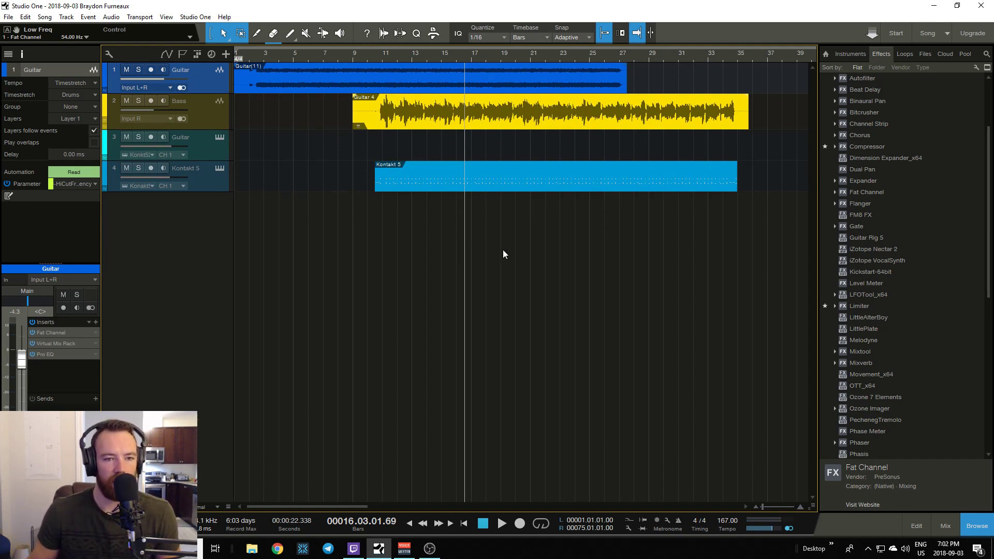
pyautogui.click(200, 147)
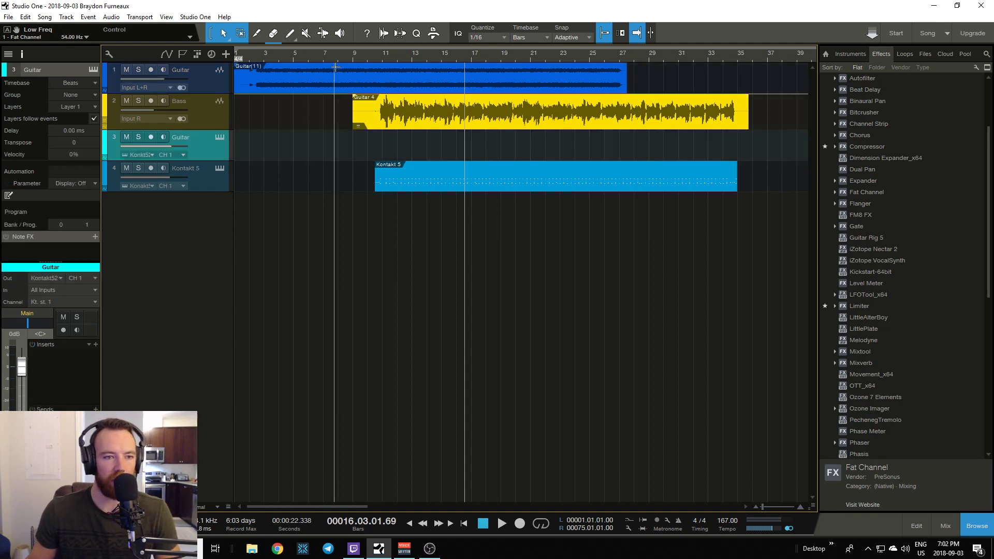
pyautogui.click(349, 57)
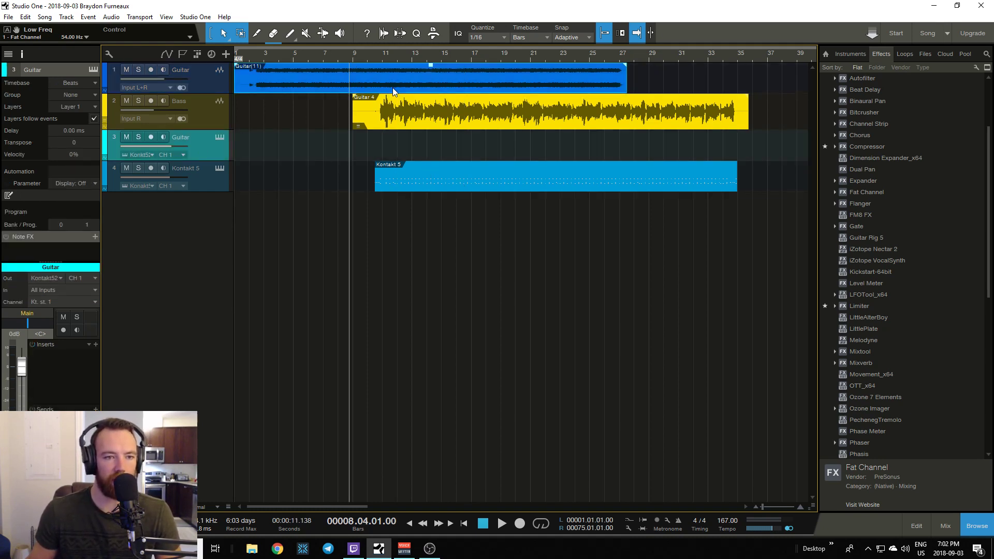
pyautogui.click(408, 119)
pyautogui.click(430, 183)
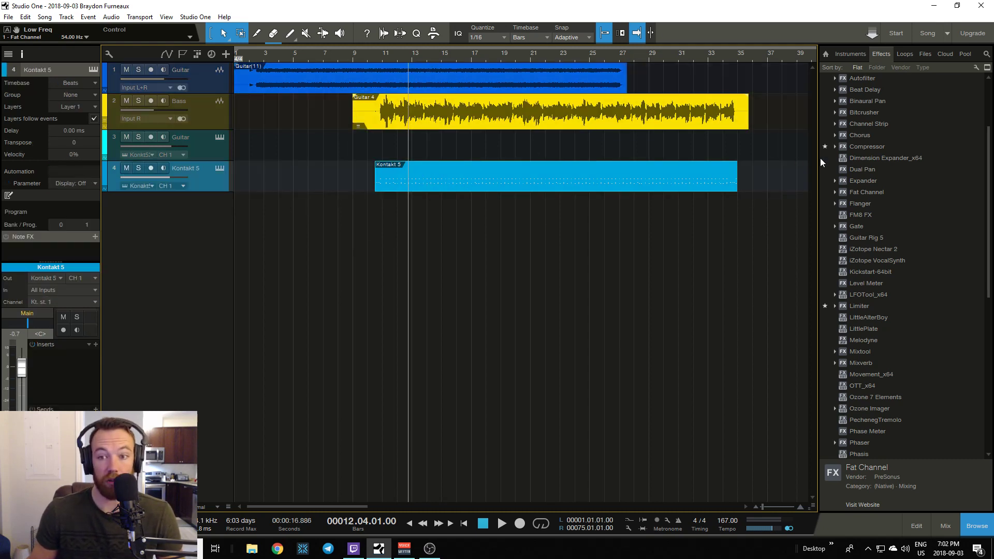
pyautogui.click(977, 527)
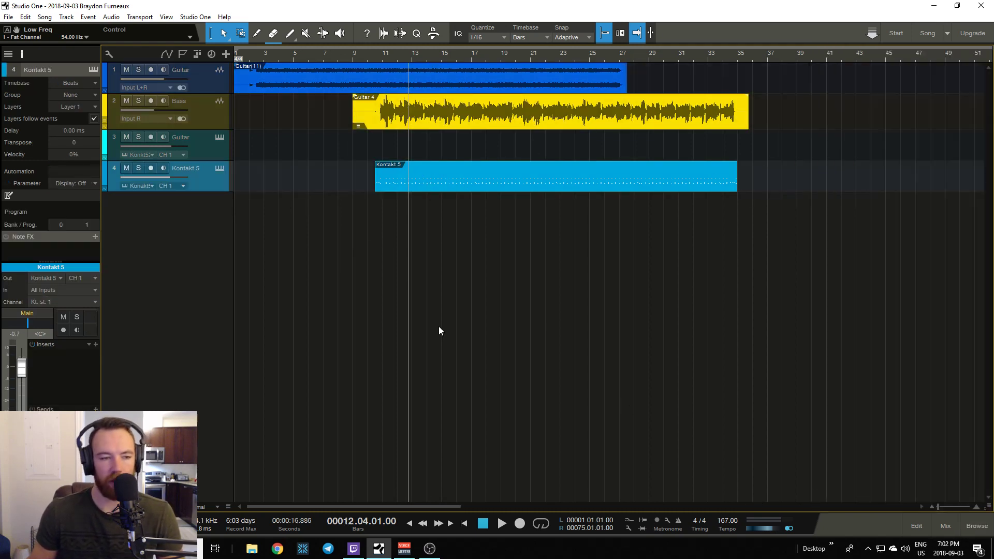
# - Open the Kontakt 5 track's Studio Drummer kit, inspect the snare and kick with the track armed, and move the window away
pyautogui.click(219, 168)
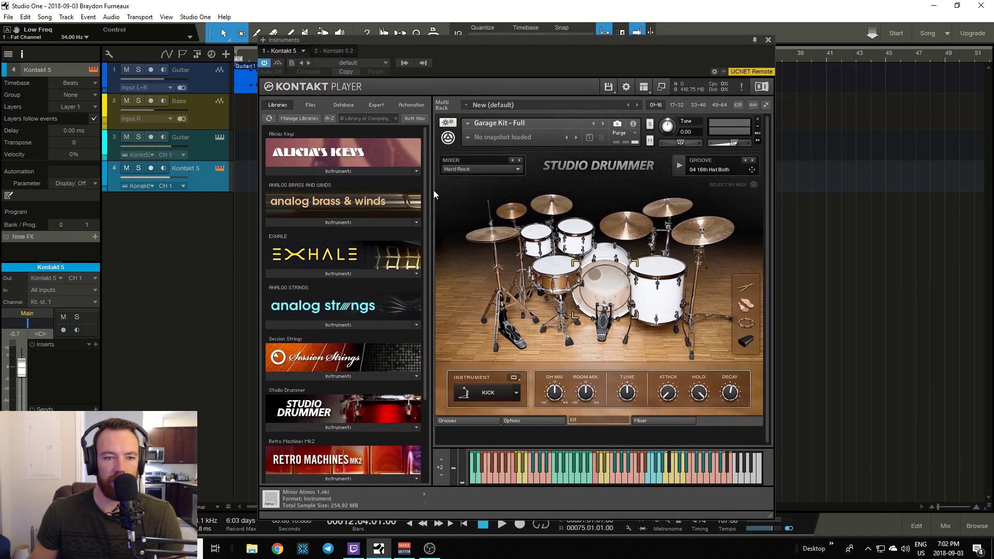
pyautogui.moveTo(427, 190); pyautogui.dragTo(427, 269)
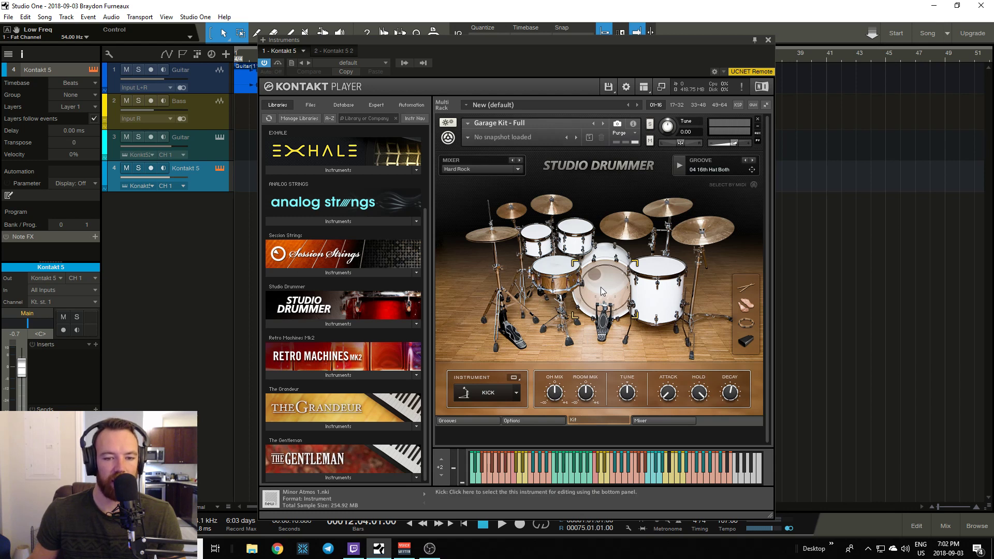
pyautogui.click(561, 280)
pyautogui.click(152, 169)
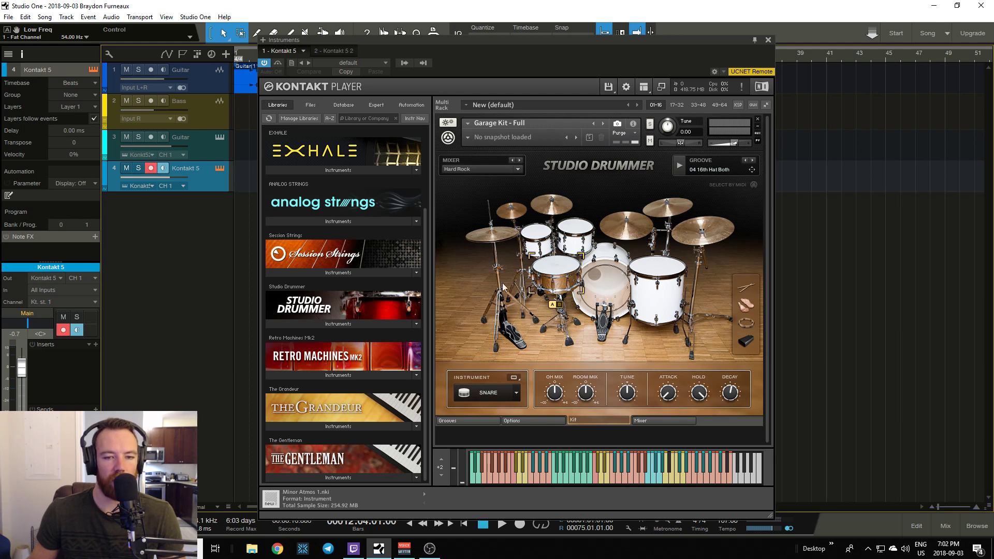
pyautogui.click(612, 293)
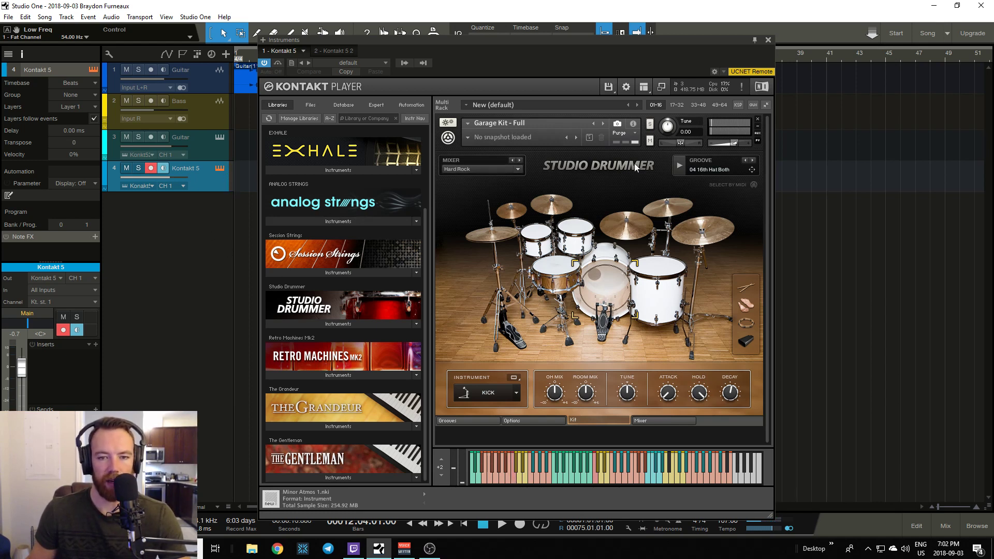
pyautogui.moveTo(550, 58); pyautogui.dragTo(993, 58)
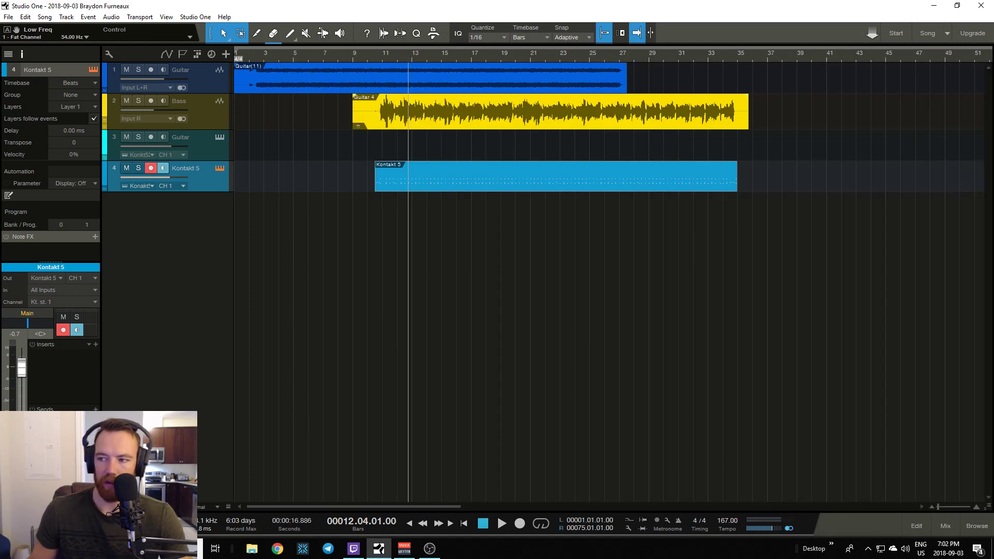
pyautogui.click(527, 235)
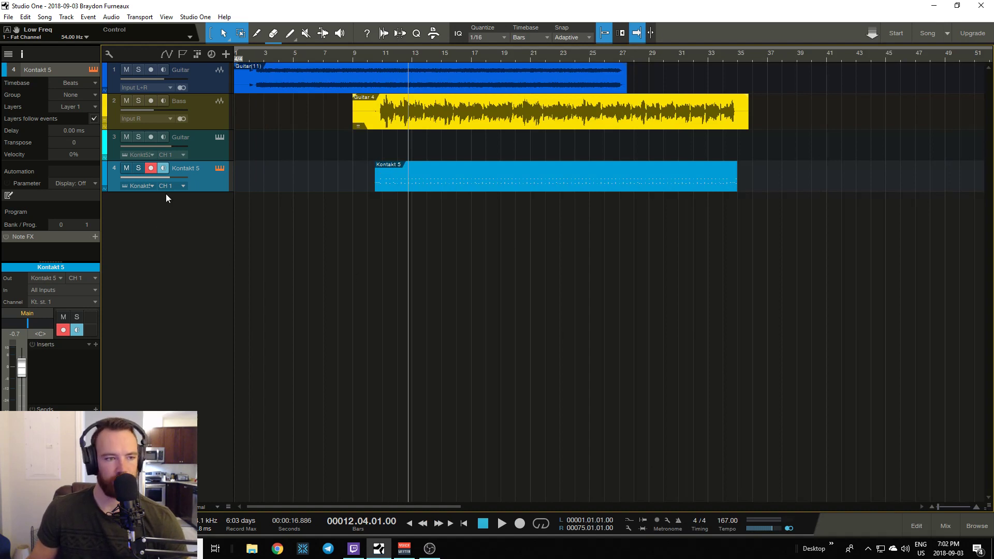
# - Add an empty layer to the Bass track and arm the track for recording
pyautogui.click(205, 119)
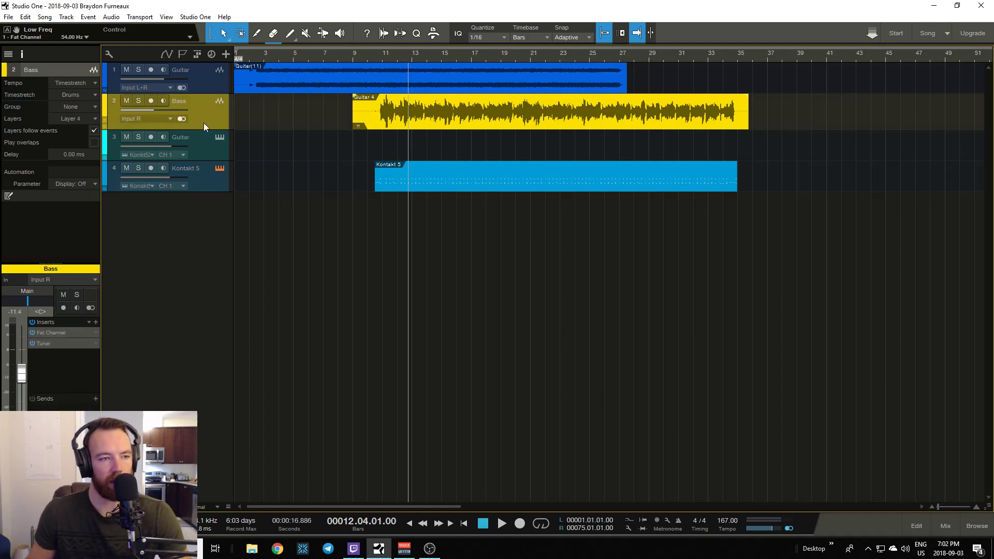
pyautogui.click(79, 120)
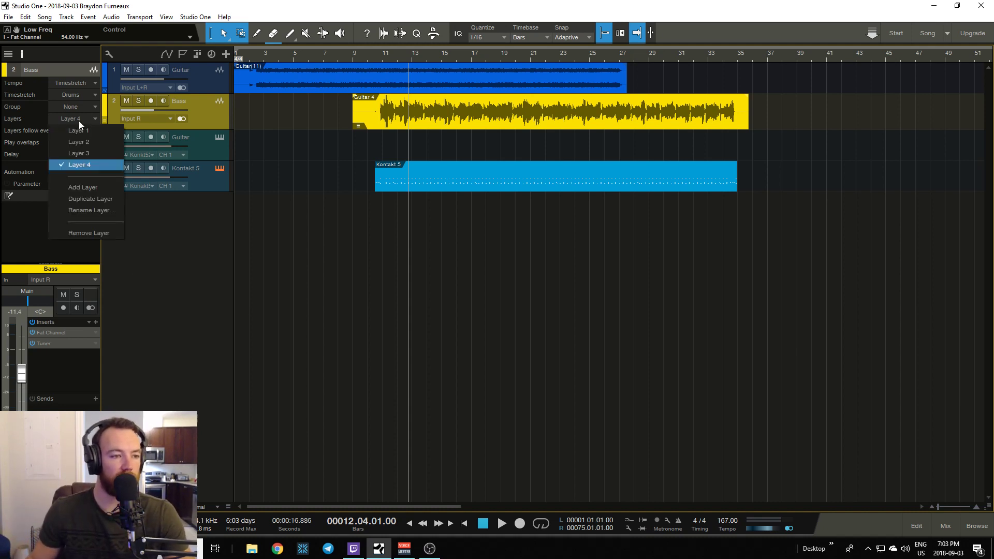
pyautogui.click(94, 187)
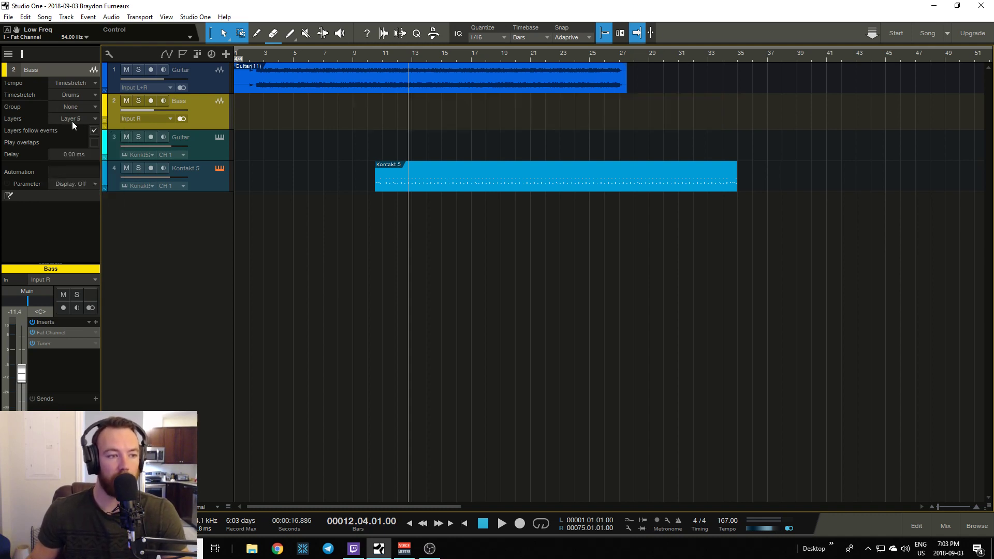
pyautogui.click(150, 100)
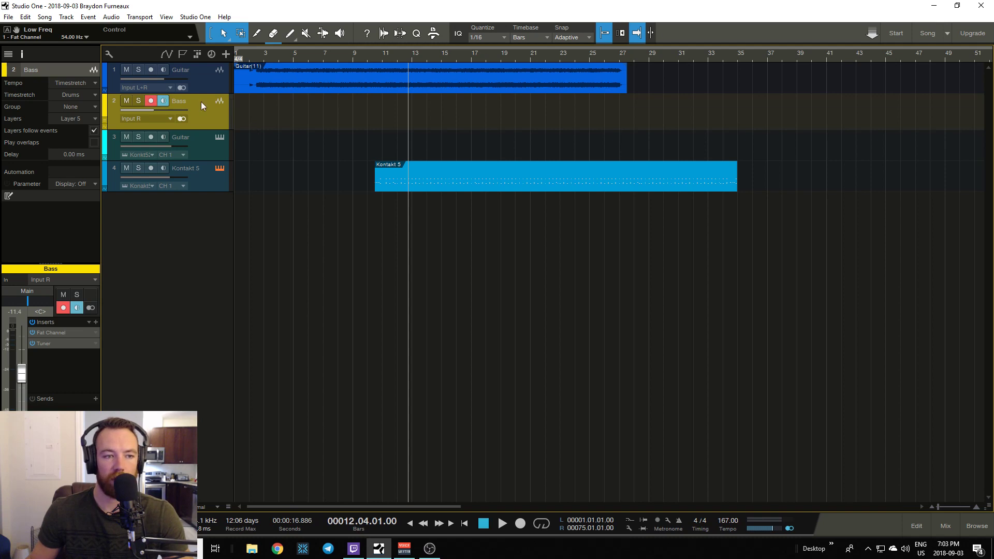
# - Disarm the Bass track and remove its empty new layer
pyautogui.click(151, 100)
pyautogui.click(91, 119)
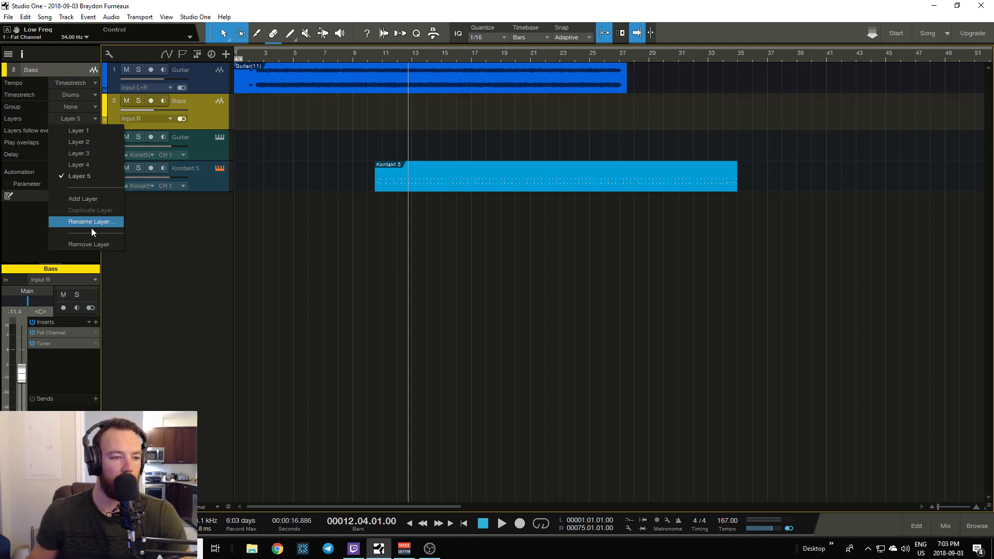
pyautogui.click(95, 246)
# - Play the mix briefly from bar 11, stop playback, and save the song
pyautogui.click(383, 56)
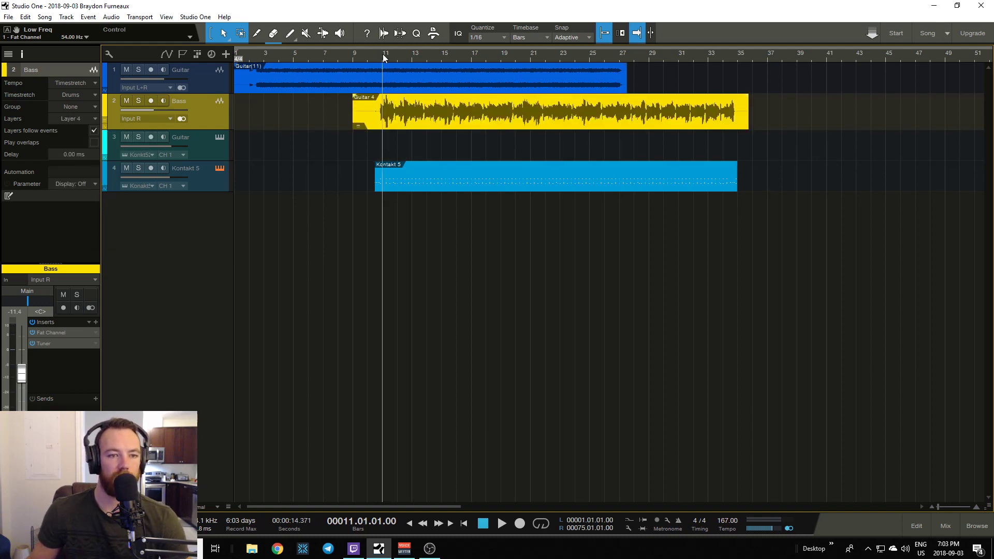
pyautogui.press('space')
pyautogui.press('space')
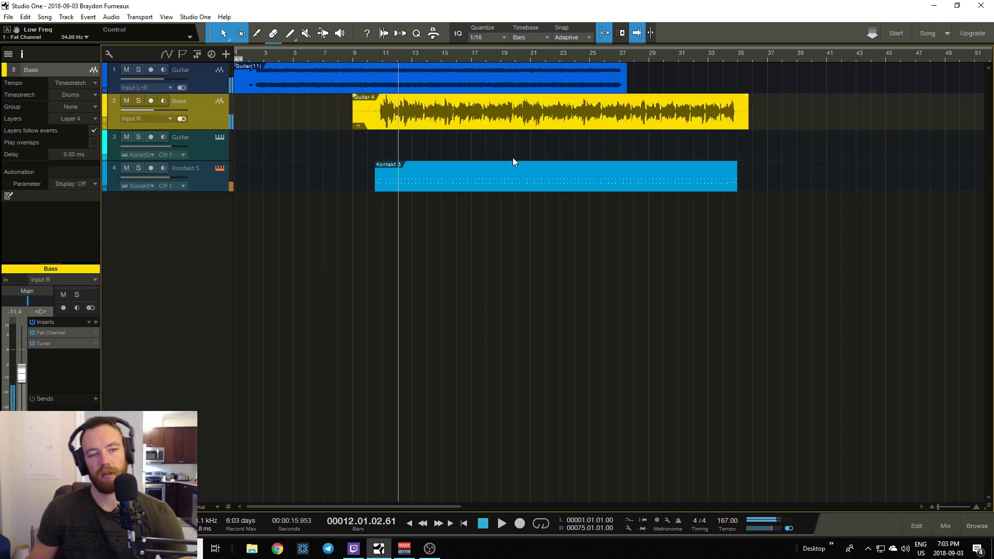
pyautogui.hotkey('ctrl', 's')
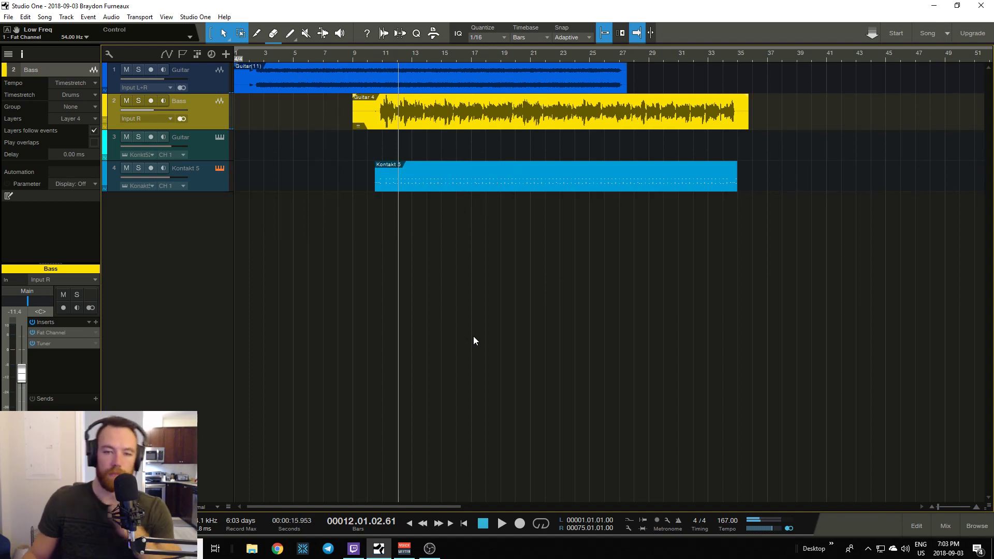